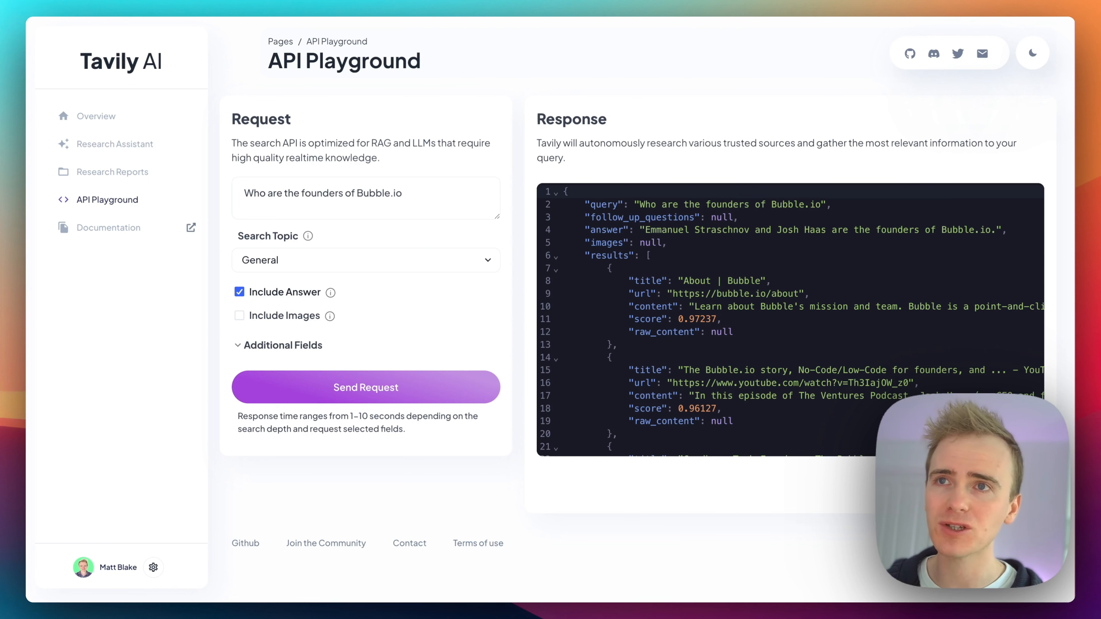
Step: Examine the answer and the source results in the API Playground response about the founders of Bubble.io
left_click(646, 231)
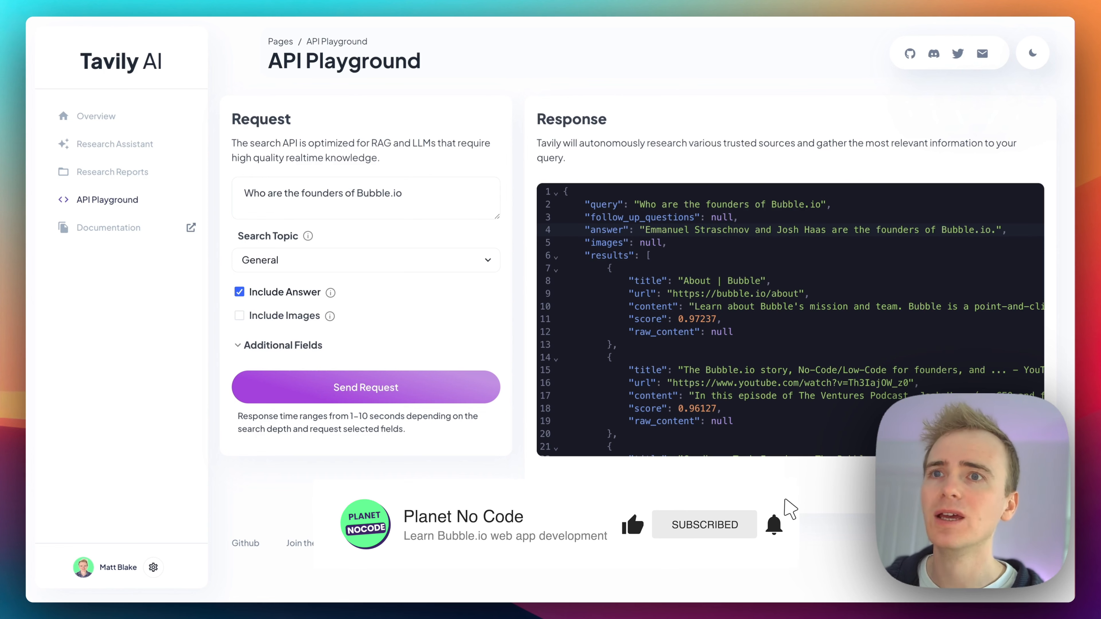
scroll(774, 315, "down", 2)
scroll(774, 315, "down", 6)
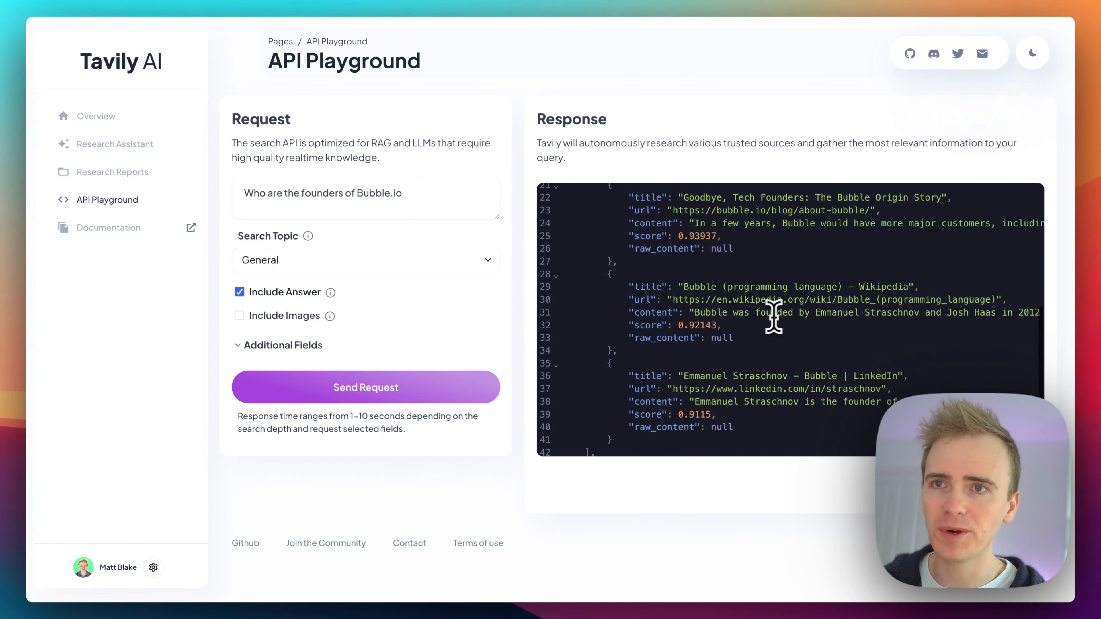
scroll(774, 315, "down", 1)
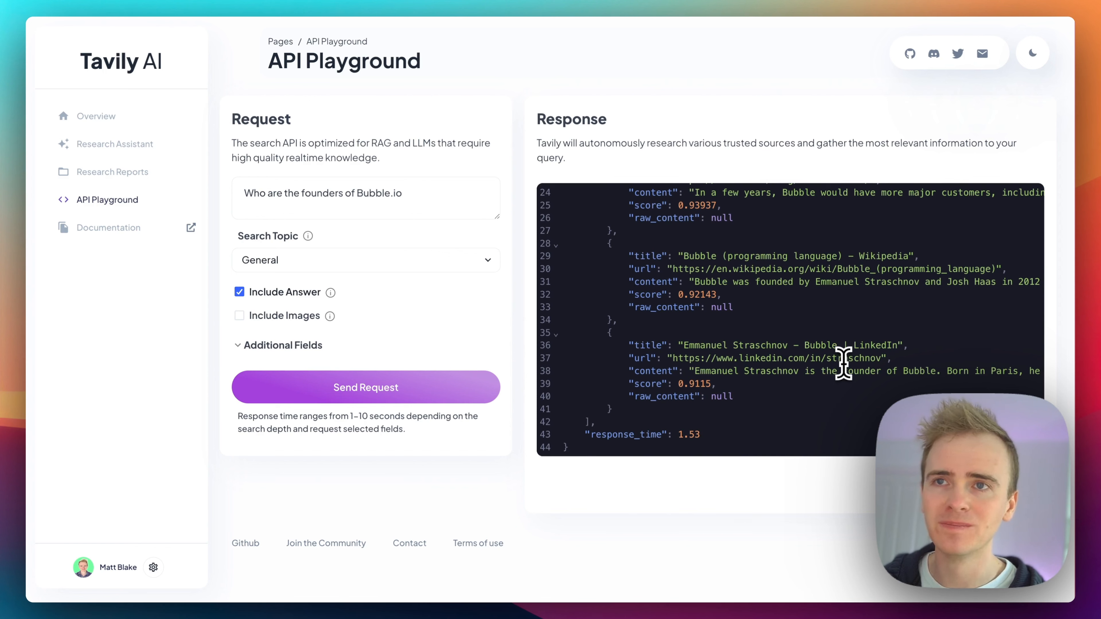
scroll(841, 360, "up", 8)
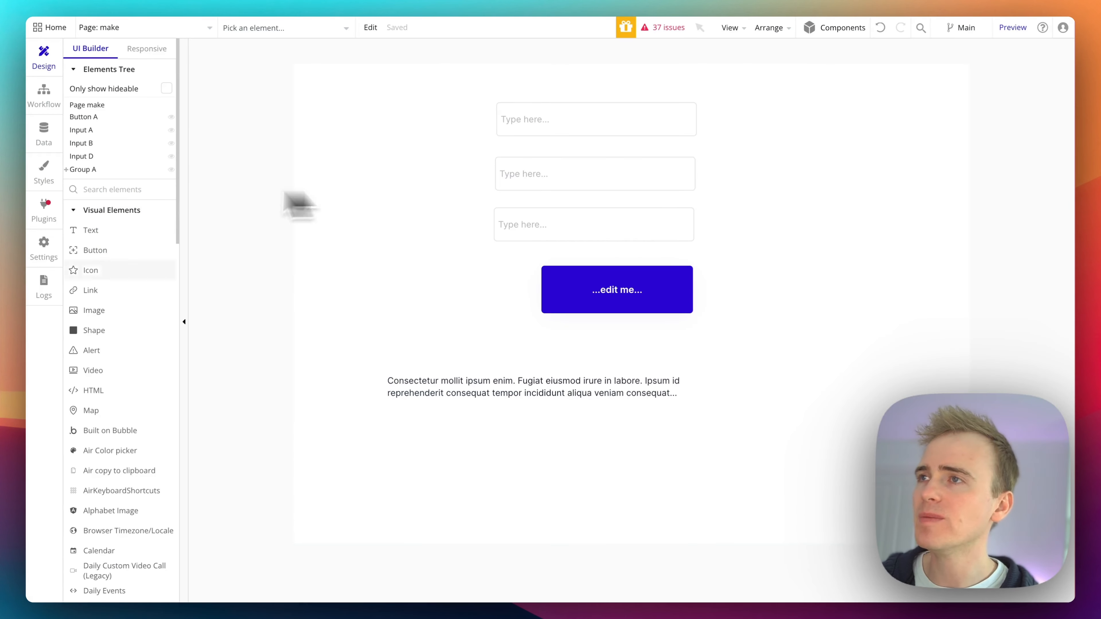
Step: Switch to the Bubble editor and create a new page named qanda-march
left_click(182, 28)
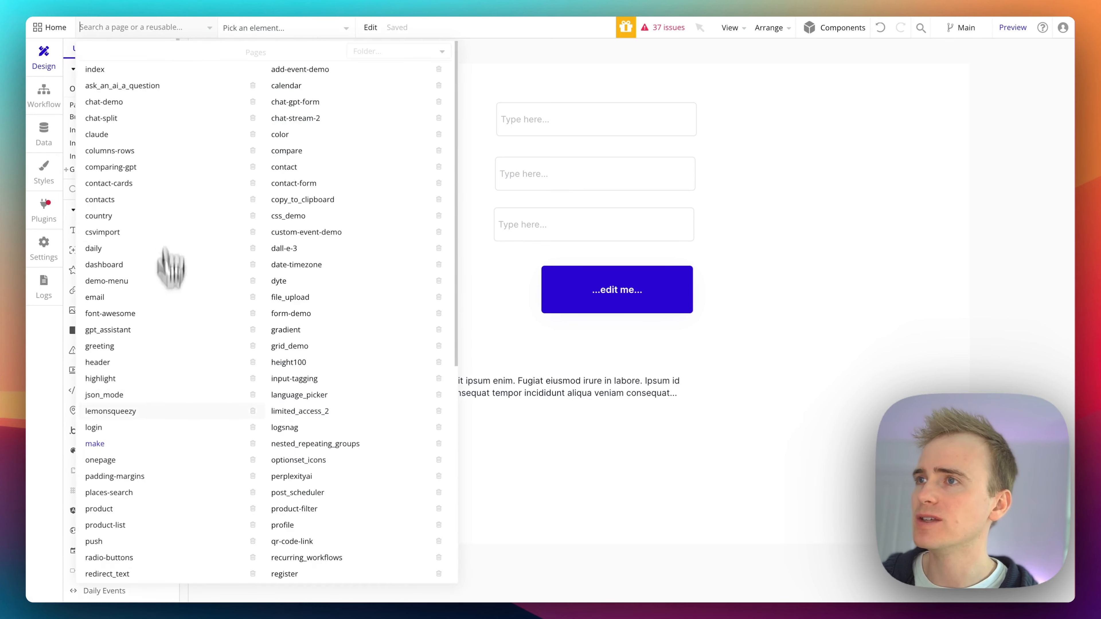
scroll(164, 390, "down", 5)
left_click(115, 490)
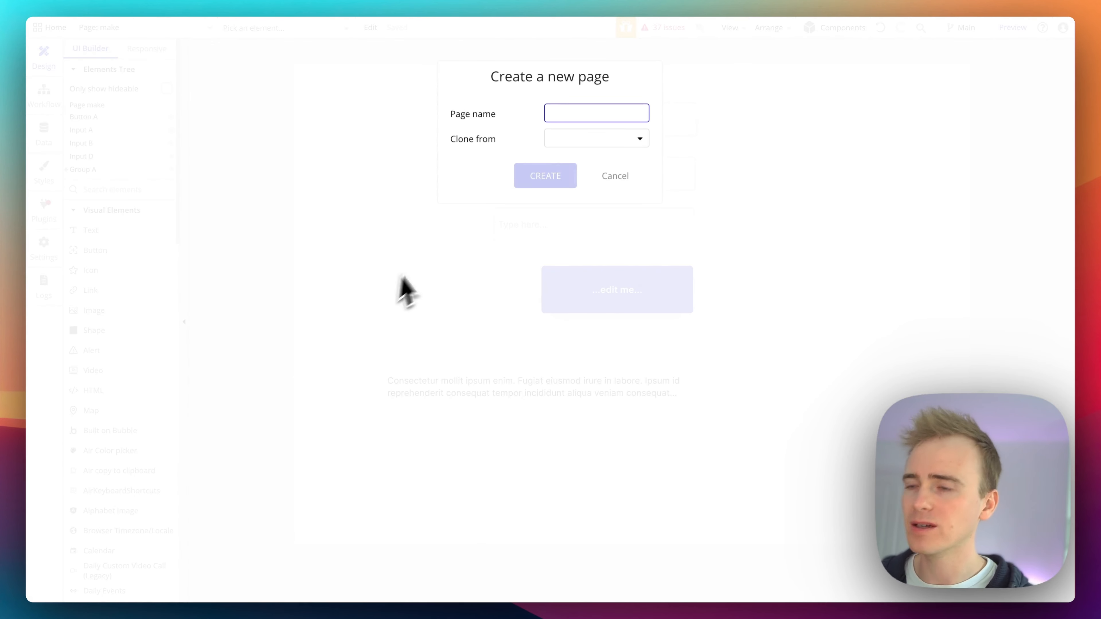
type("q")
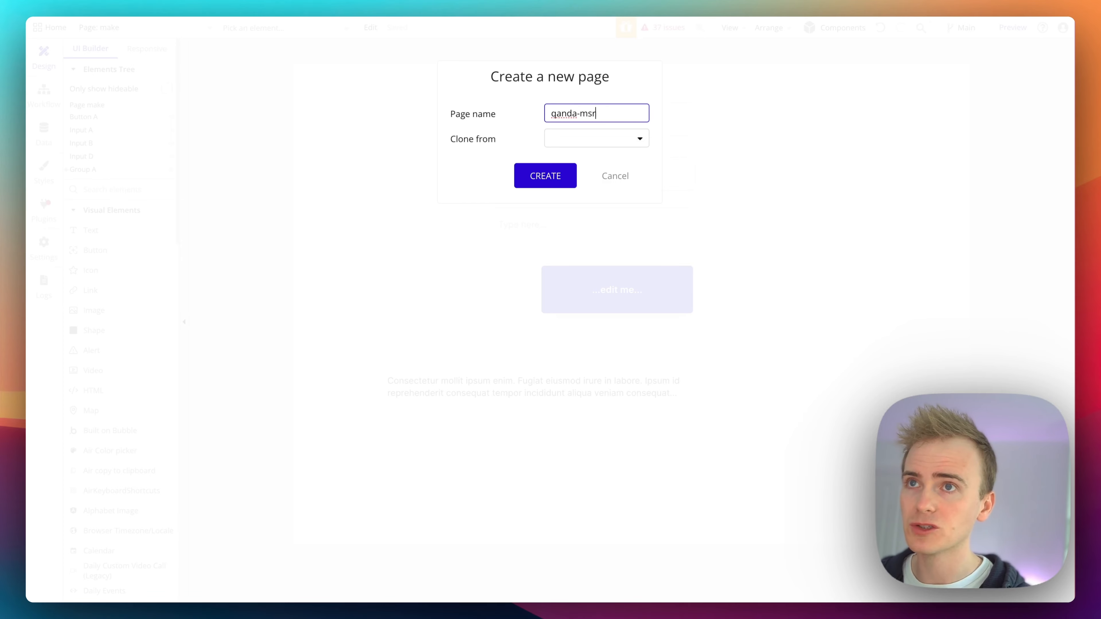
type("anda-march")
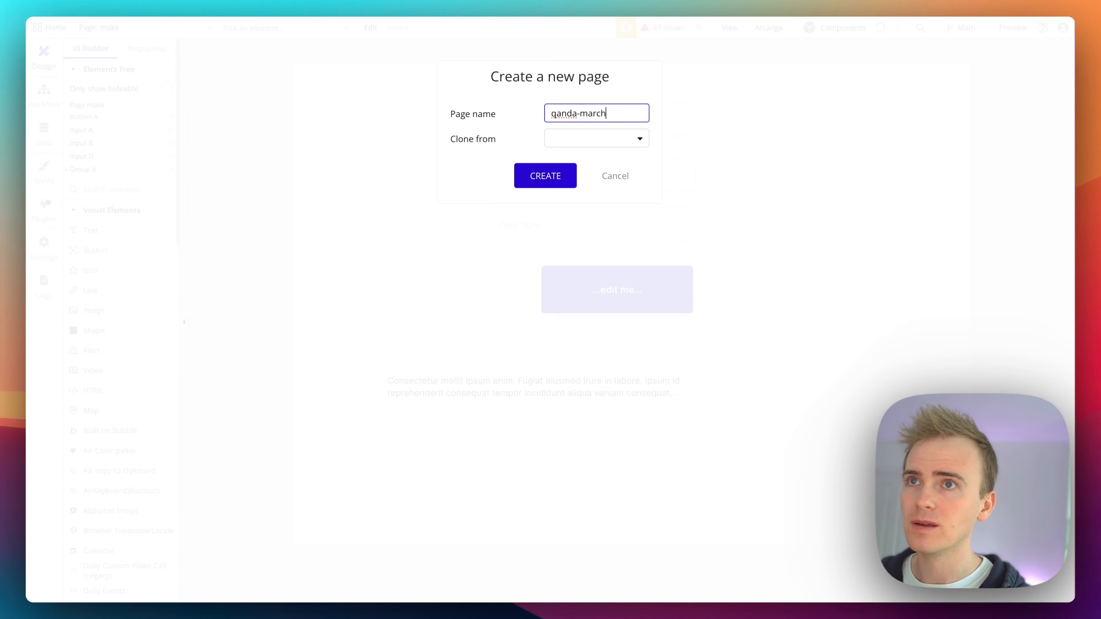
key("Return")
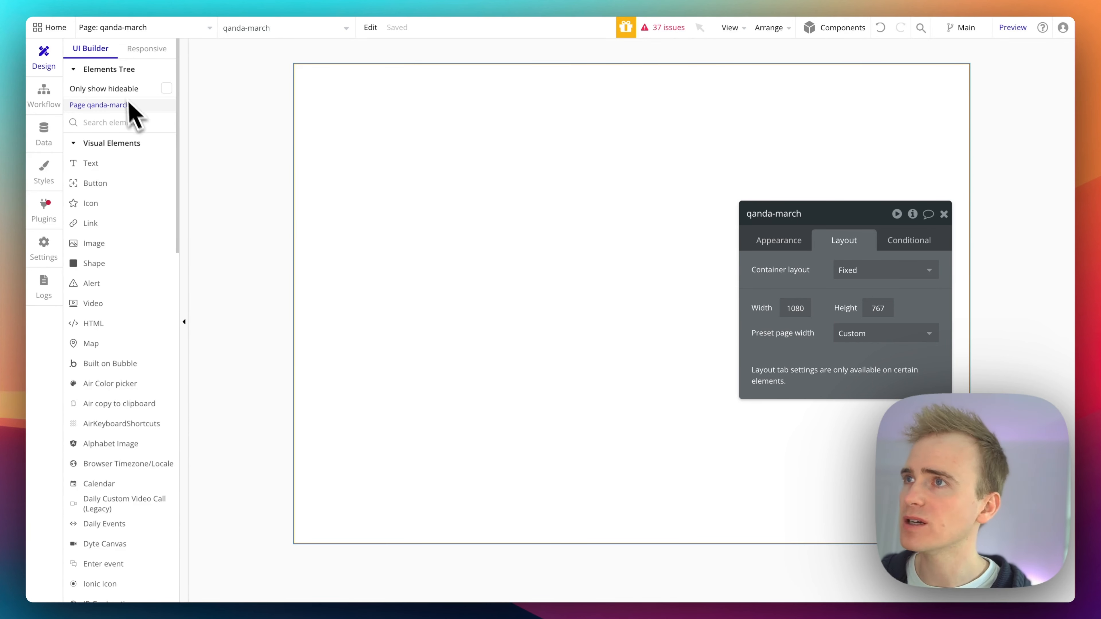
Step: Draw a multiline input in the middle of the page and a button of similar width just below it
left_click(108, 123)
type("mult")
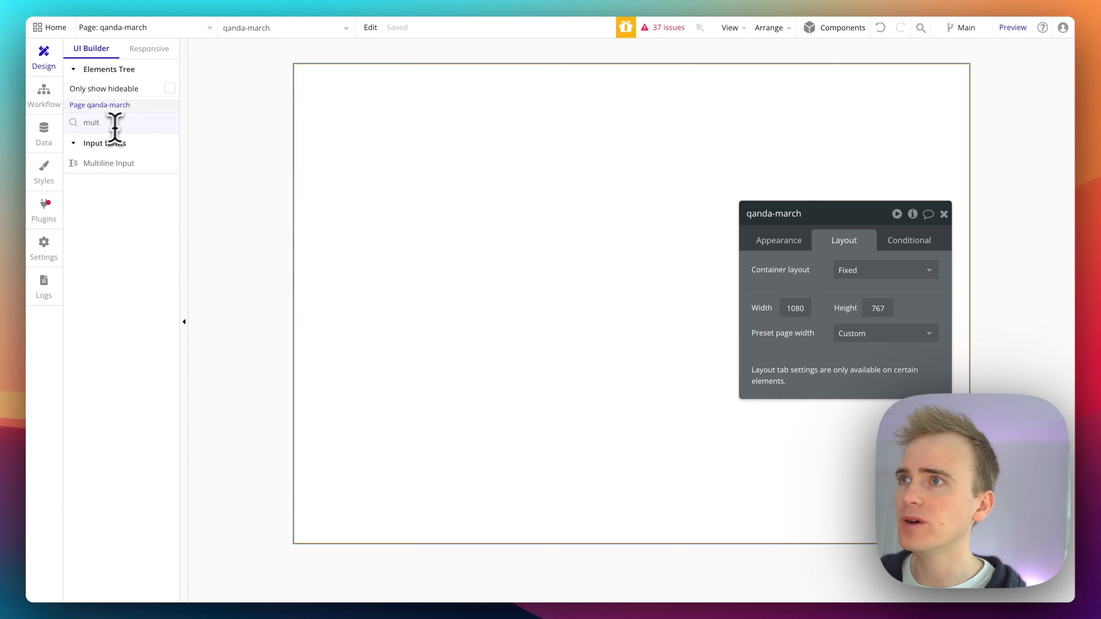
left_click(121, 163)
mouse_move(439, 191)
left_mouse_down()
mouse_move(545, 217)
mouse_move(709, 288)
left_mouse_up()
left_click(104, 198)
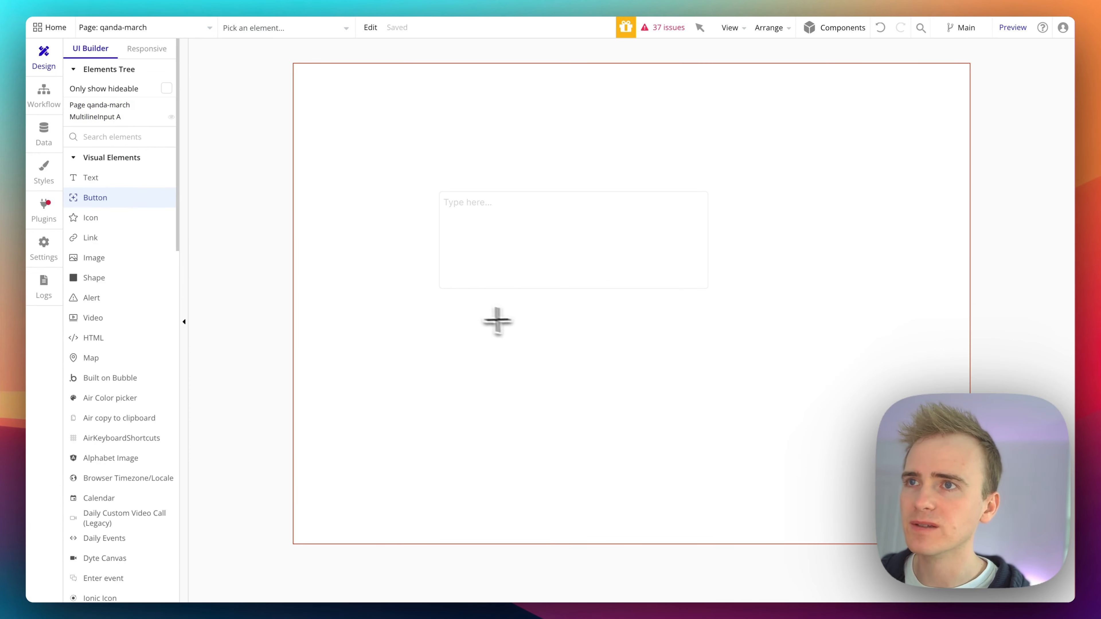
mouse_move(443, 304)
left_mouse_down()
mouse_move(632, 345)
mouse_move(706, 339)
left_mouse_up()
Step: Set the multiline input's placeholder to "Type your question here..."
left_click(582, 268)
left_click(801, 285)
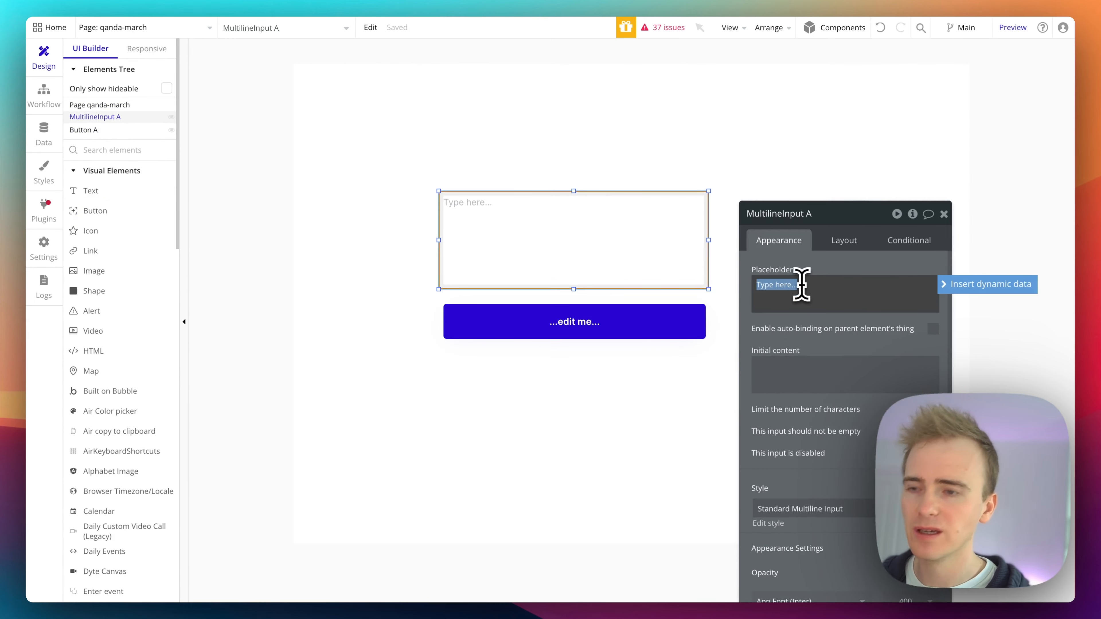
type("Type your")
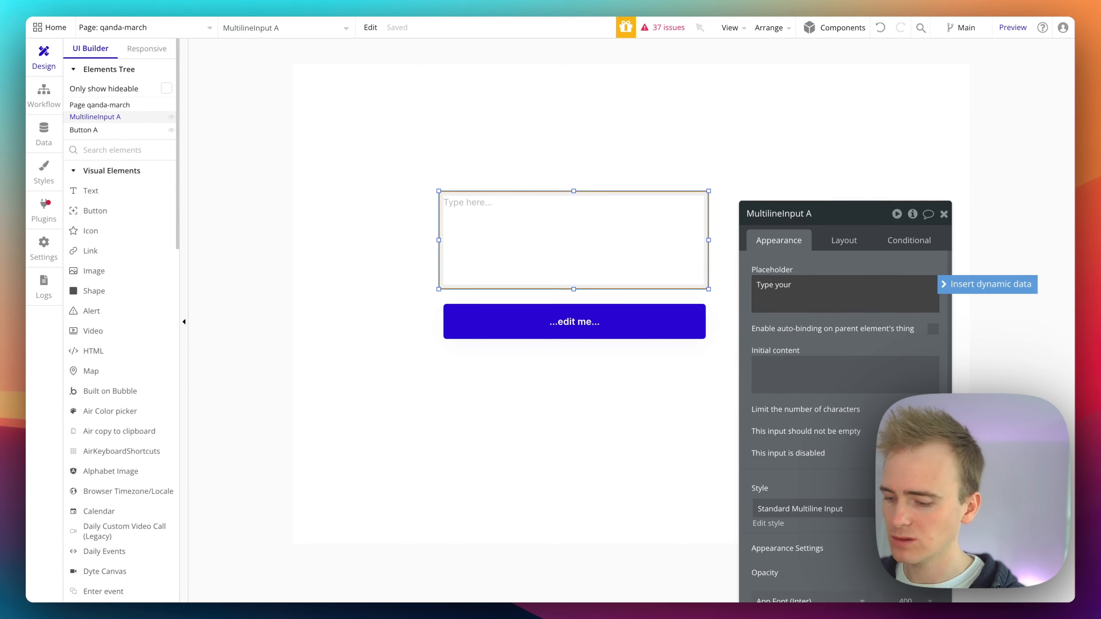
type(" question here...")
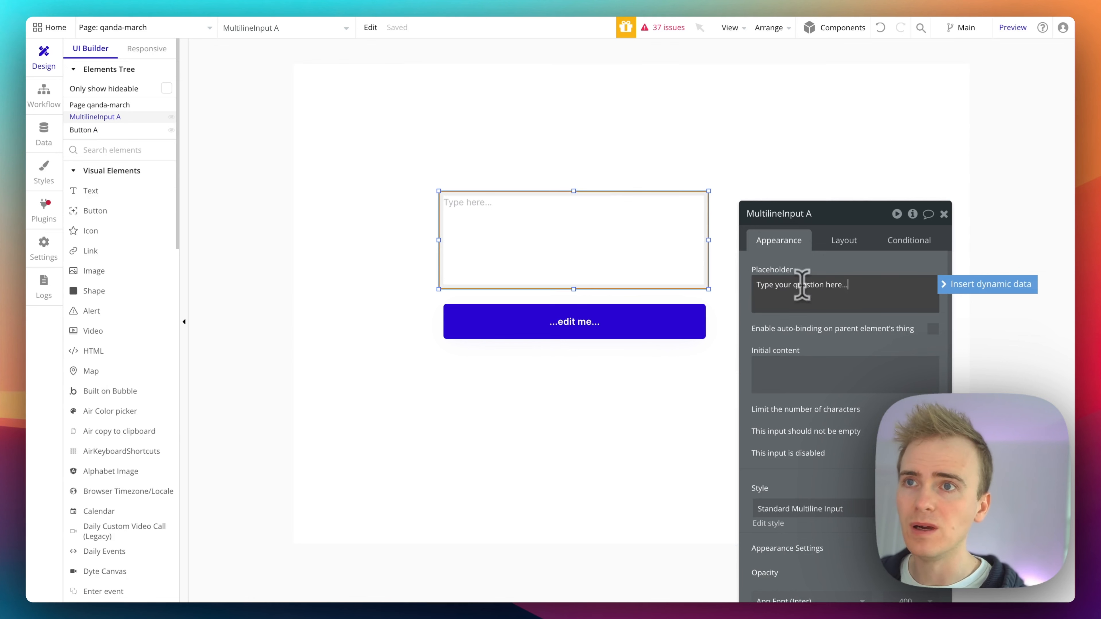
Step: Label the button "Ask AI" and align its left edge with the multiline input
left_click(651, 324)
left_click(823, 272)
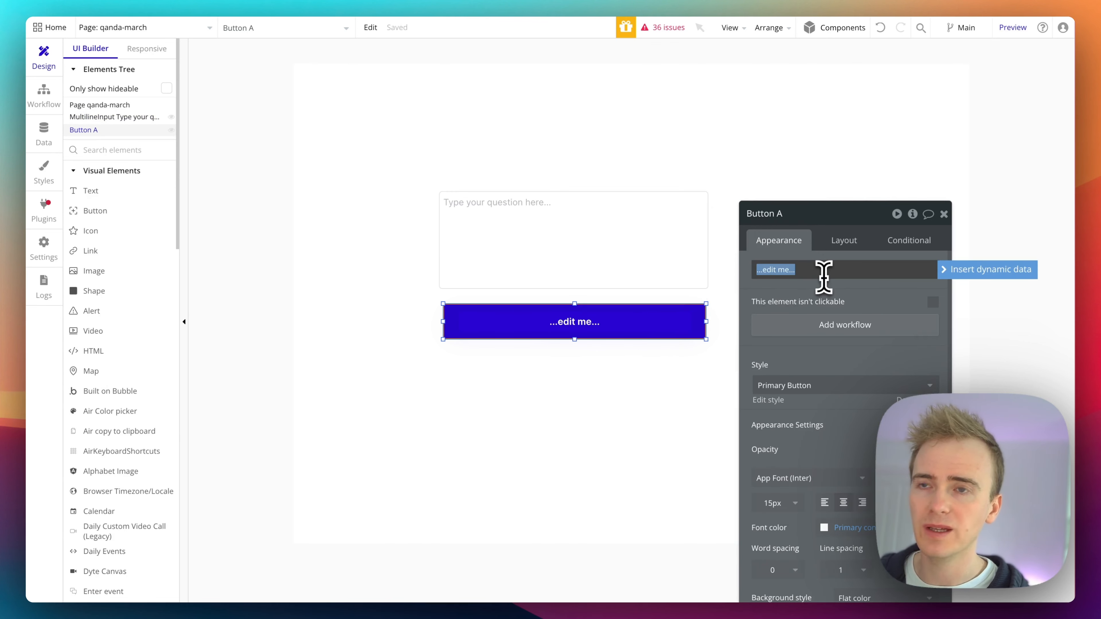
type("Ask AI")
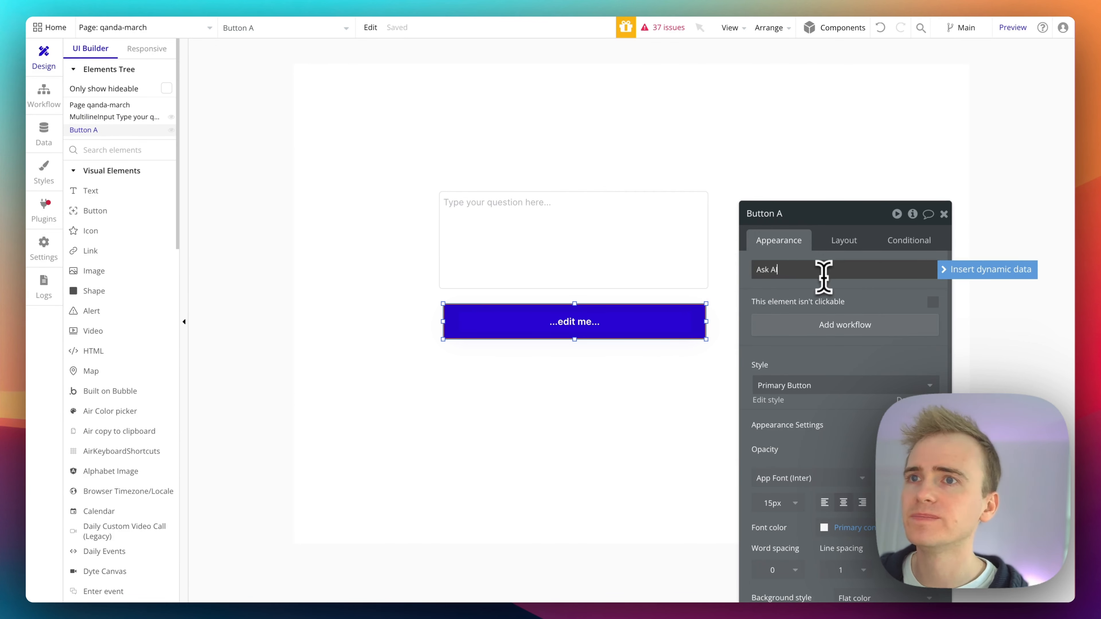
left_click(415, 388)
left_click_drag(475, 320, 470, 319)
Step: Draw a text element below the Ask AI button and align its left edge with the button
left_click(138, 195)
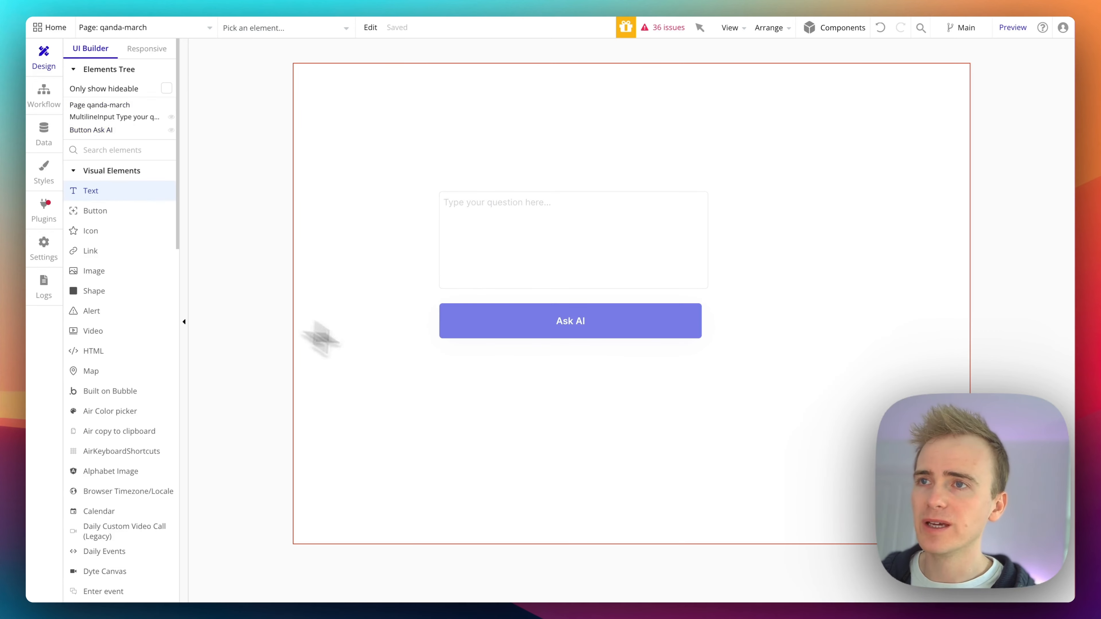
left_click_drag(442, 374, 729, 441)
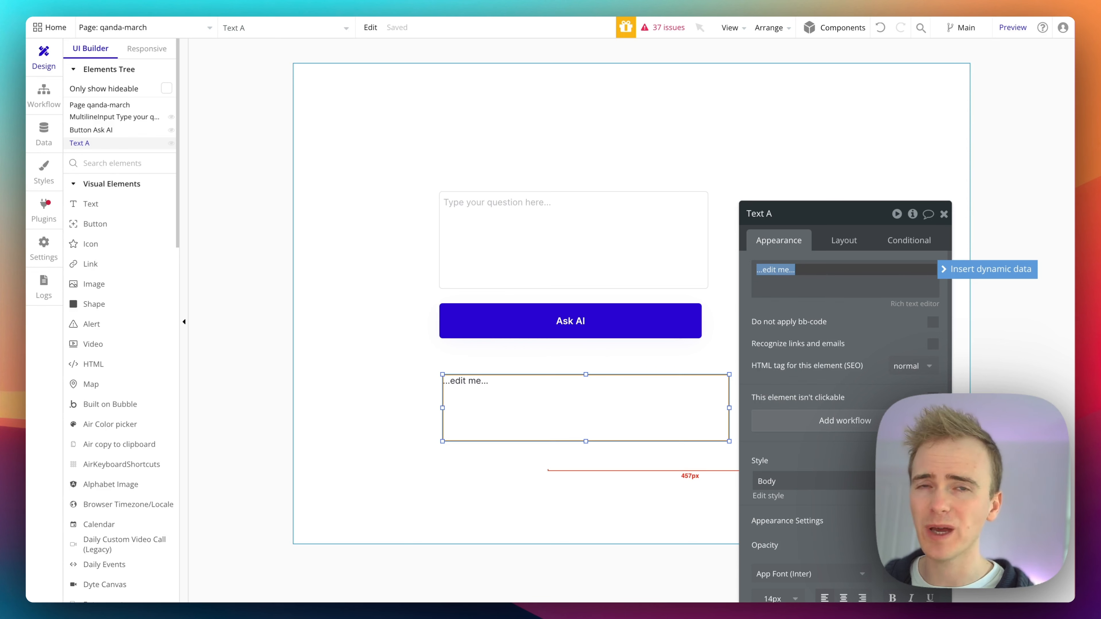
left_click_drag(668, 427, 658, 413)
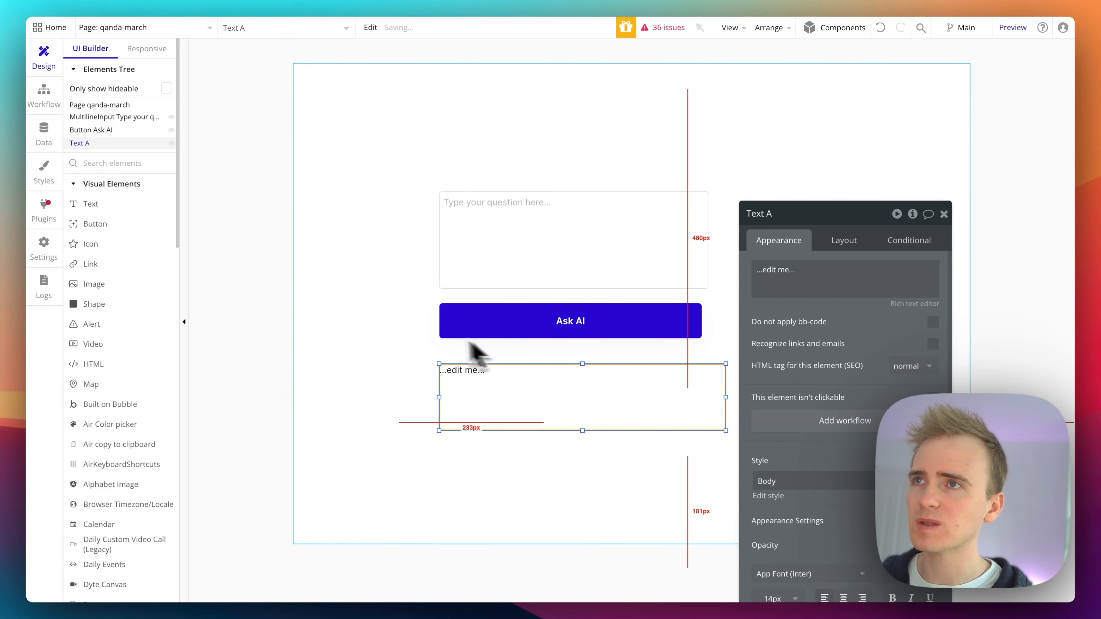
Step: Create a custom state named Answer of type text on the qanda-march page
left_click(336, 321)
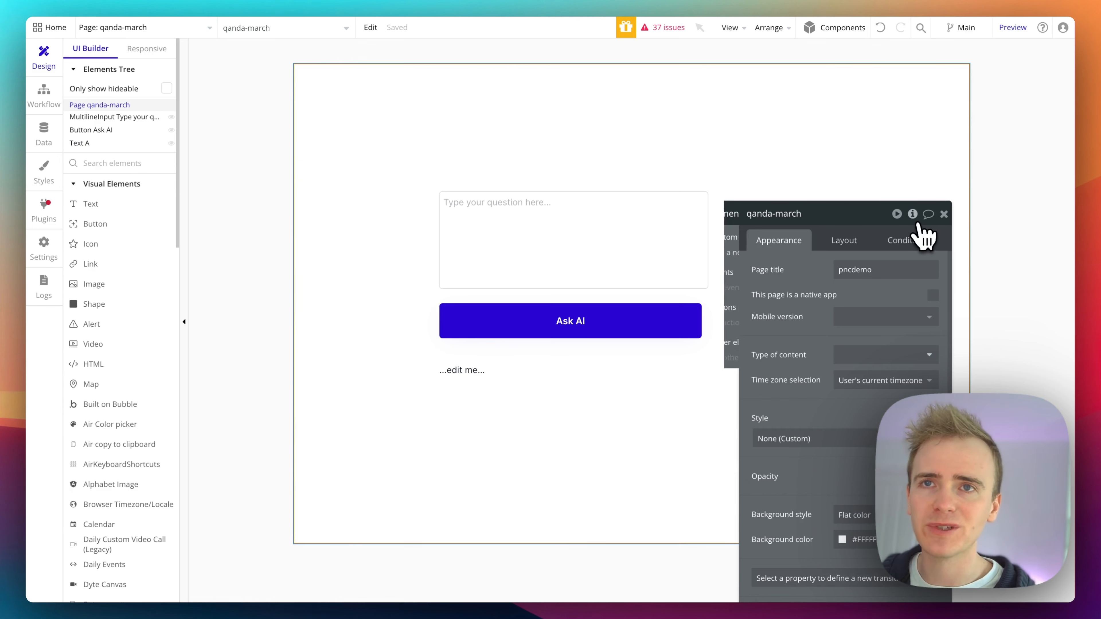
left_click(912, 215)
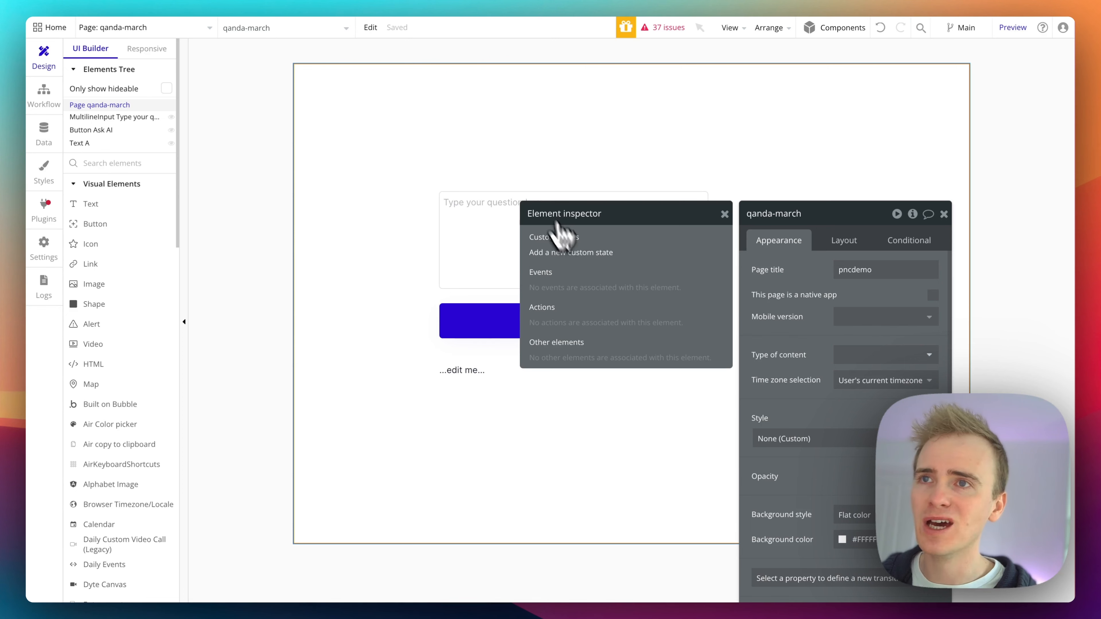
left_click(578, 256)
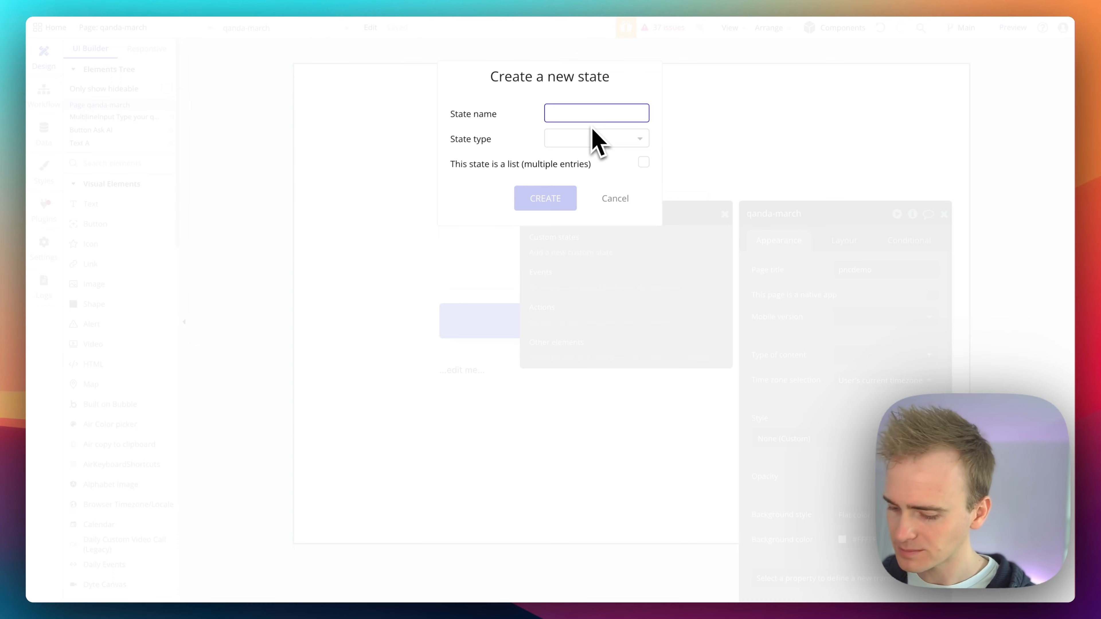
type("Ans")
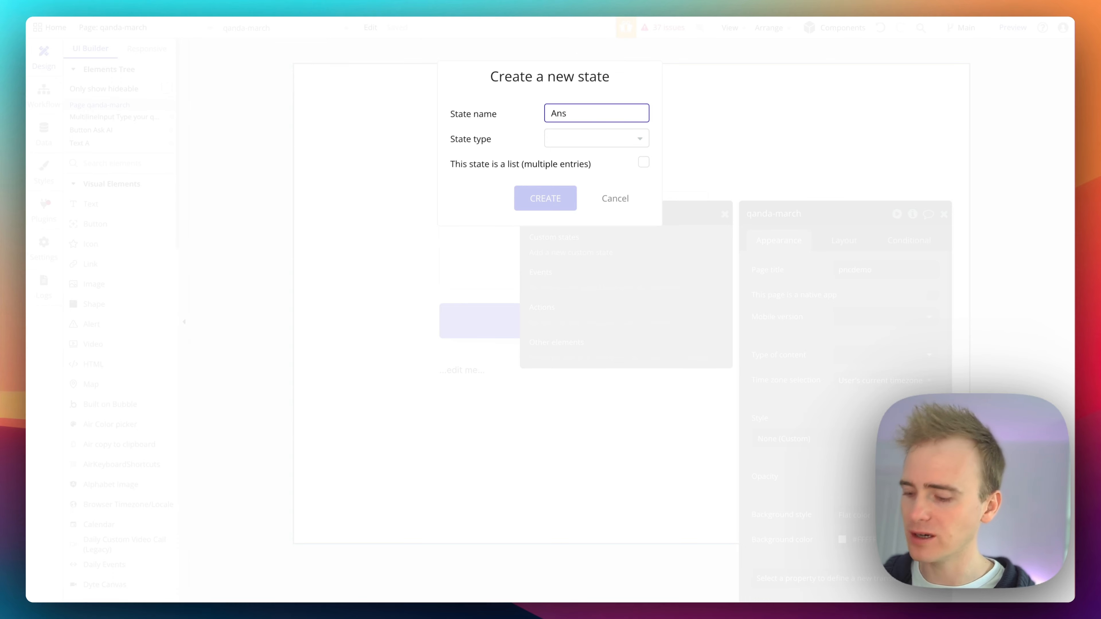
type("wer")
left_click(585, 139)
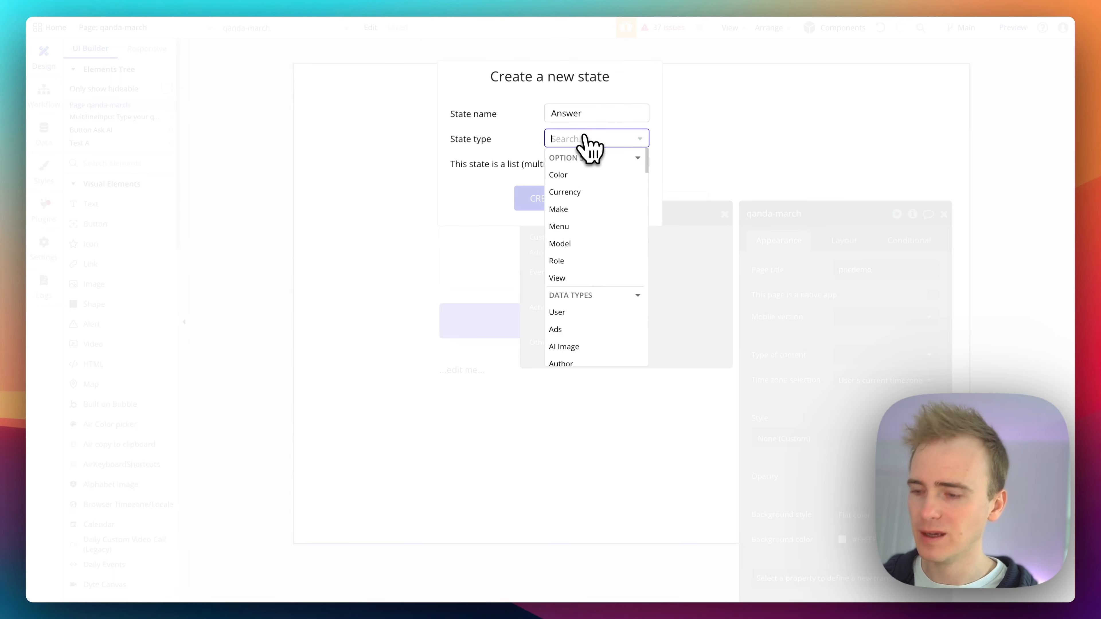
type("text")
left_click(581, 176)
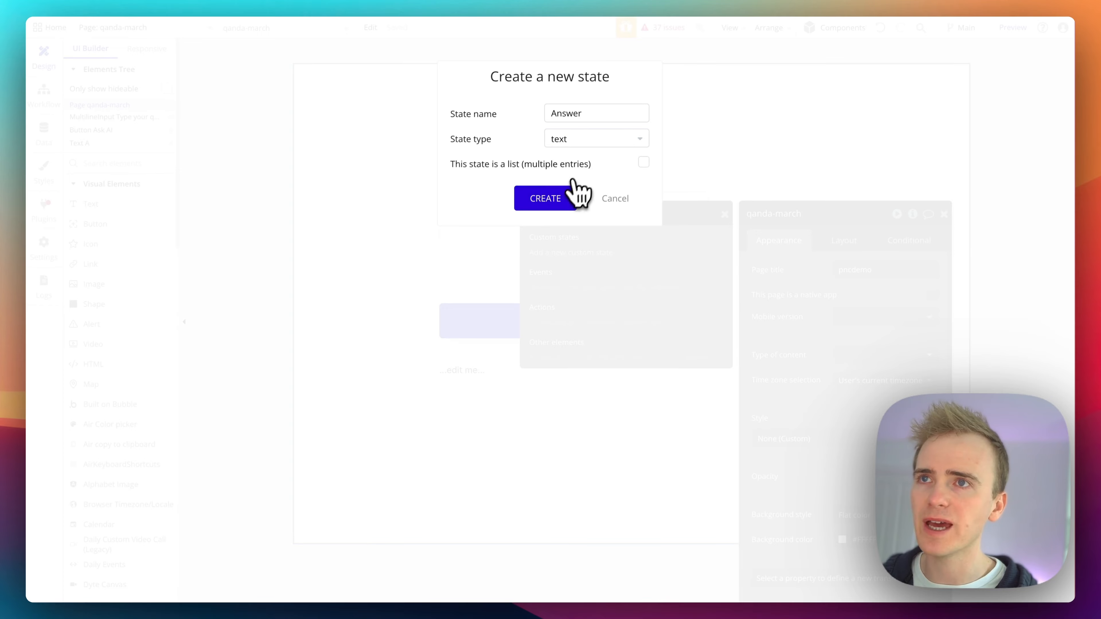
left_click(566, 201)
Step: Replace the text element's placeholder content with the dynamic value qanda-march's Answer
left_click(452, 403)
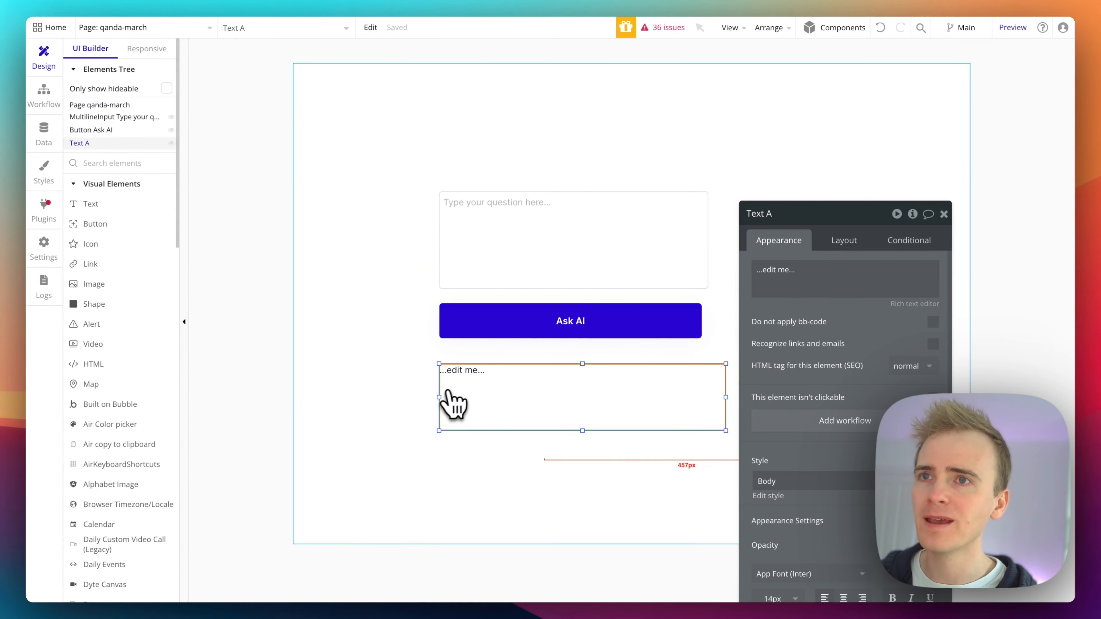
triple_click(791, 275)
left_click(967, 275)
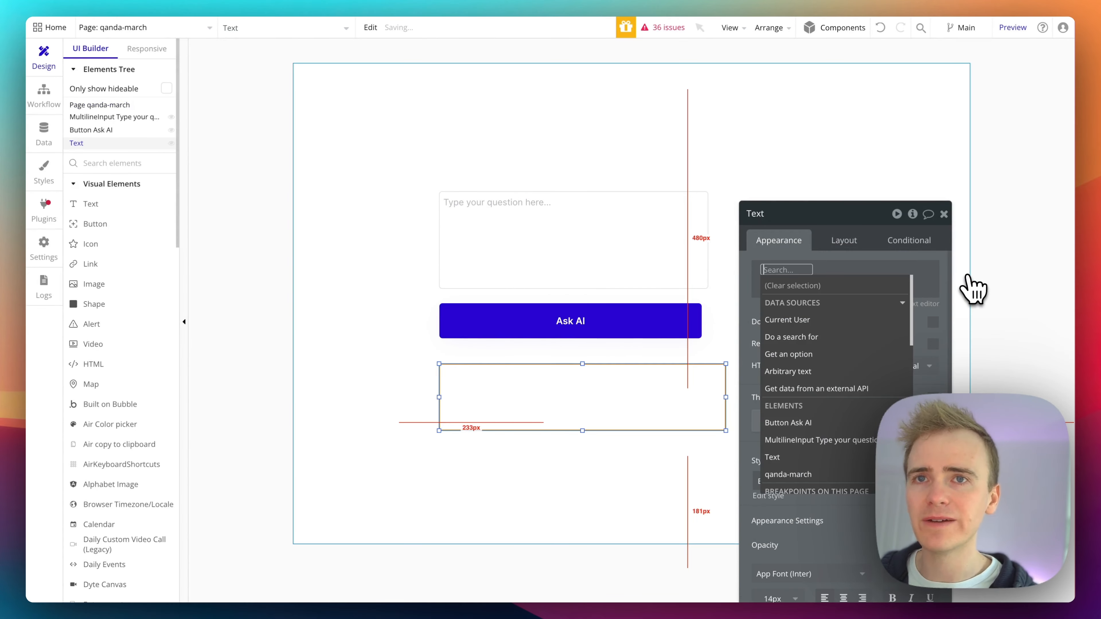
left_click(823, 476)
left_click(845, 353)
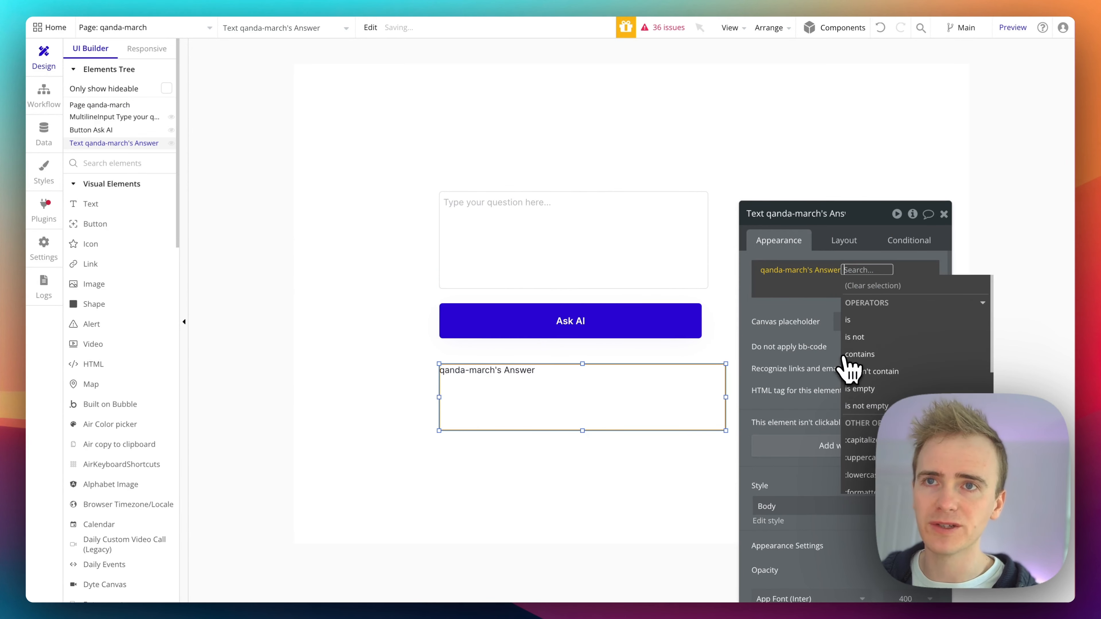
left_click(791, 232)
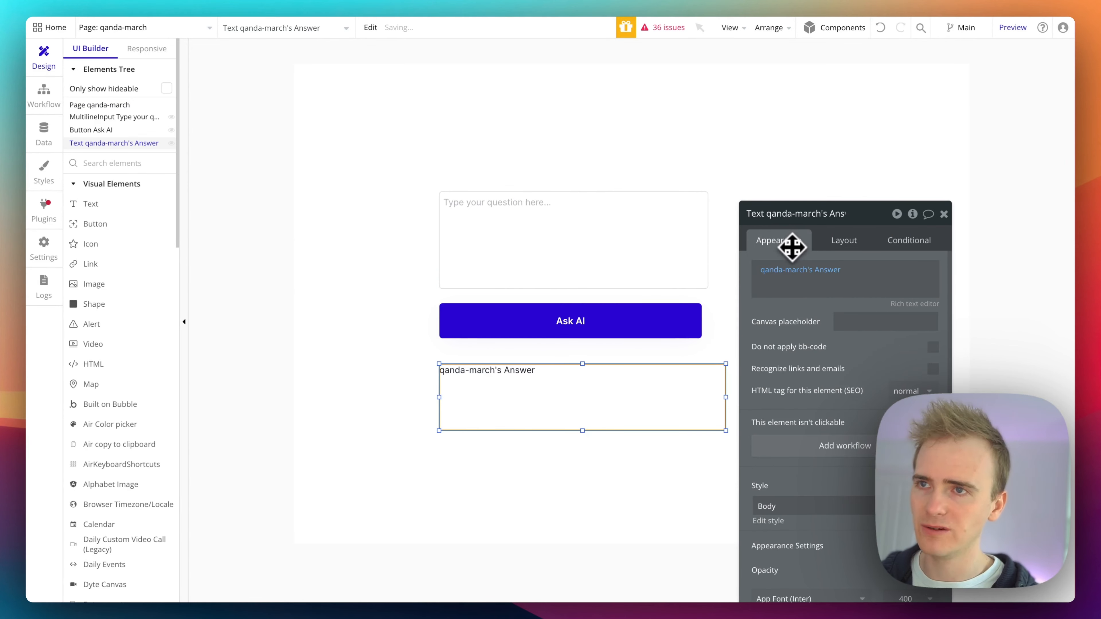
left_click(644, 164)
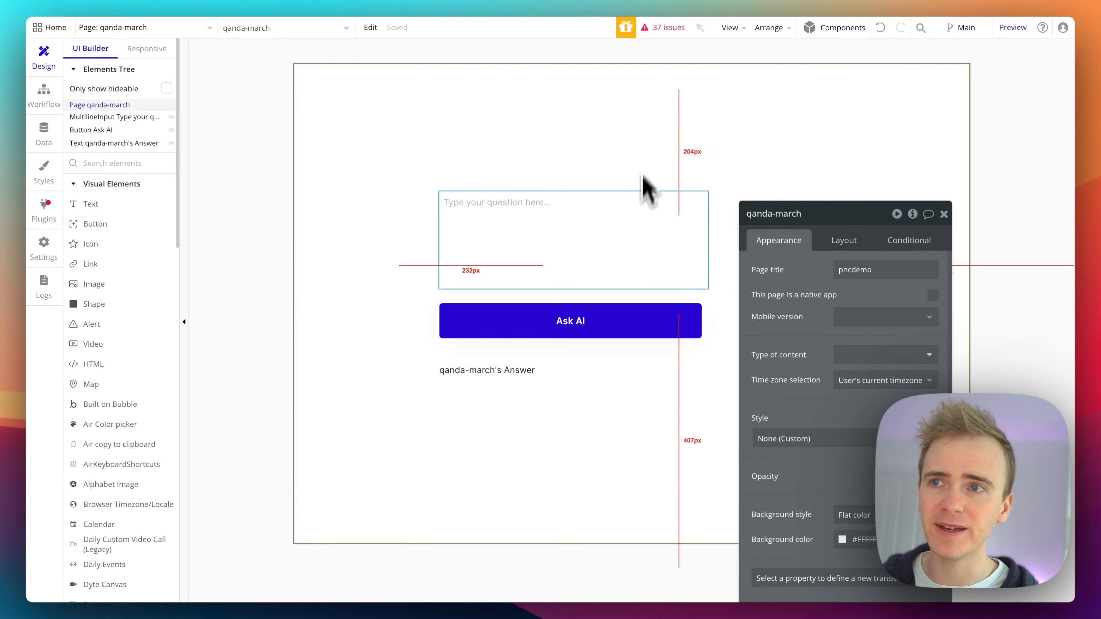
left_click(609, 376)
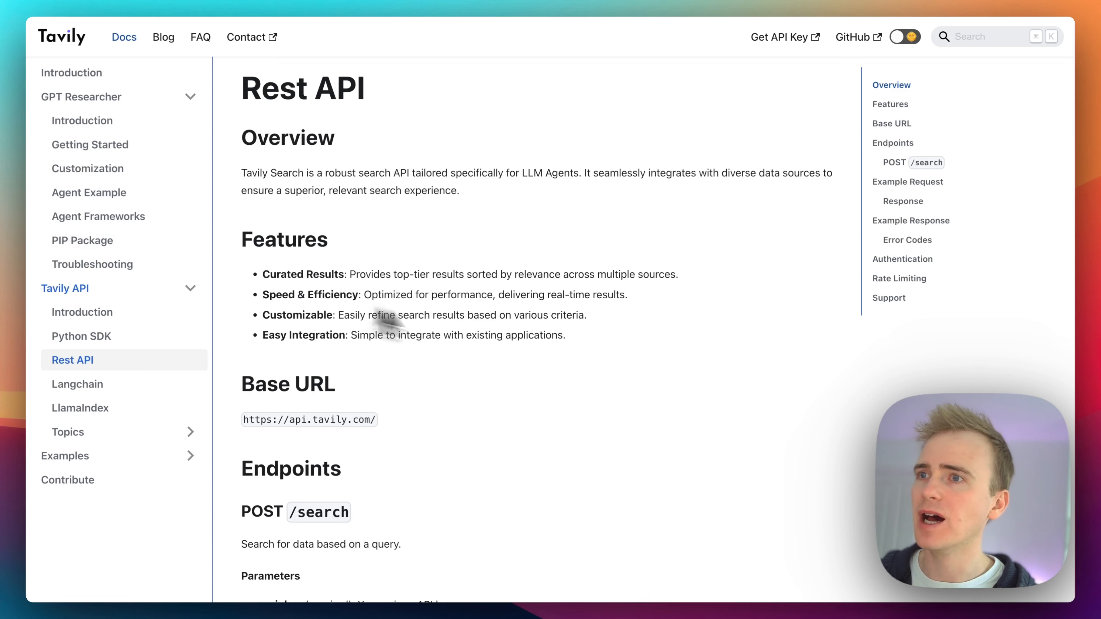
scroll(504, 347, "down", 3)
scroll(505, 346, "down", 2)
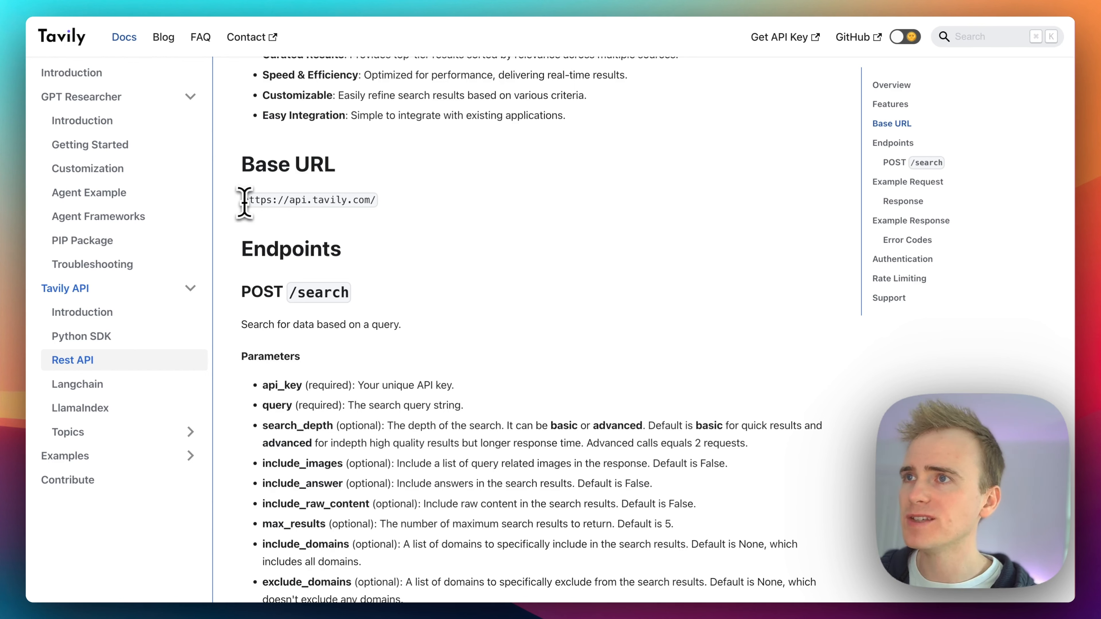
left_click_drag(244, 202, 374, 206)
key("super+c")
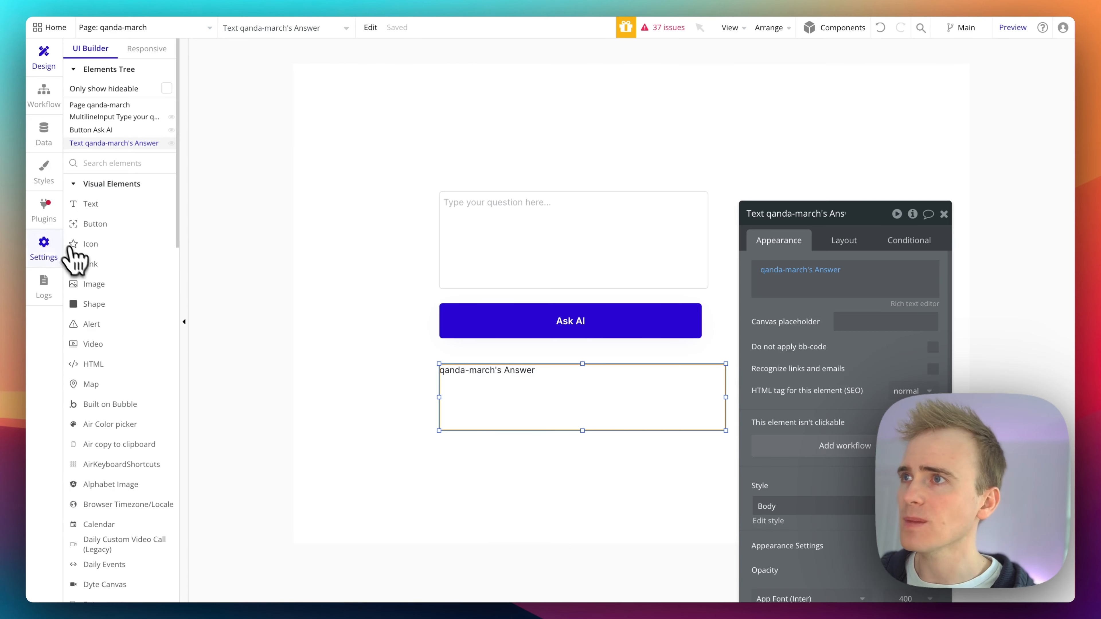
Step: Add another API to the API Connector plugin and name it Tavily
left_click(48, 216)
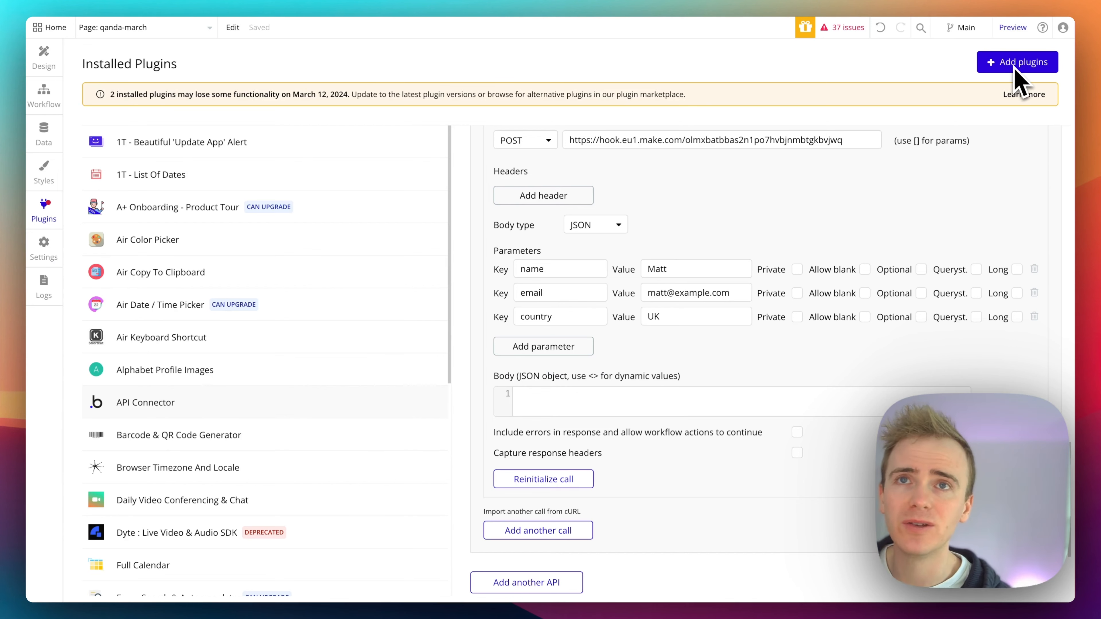
scroll(854, 260, "up", 1)
scroll(824, 304, "down", 4)
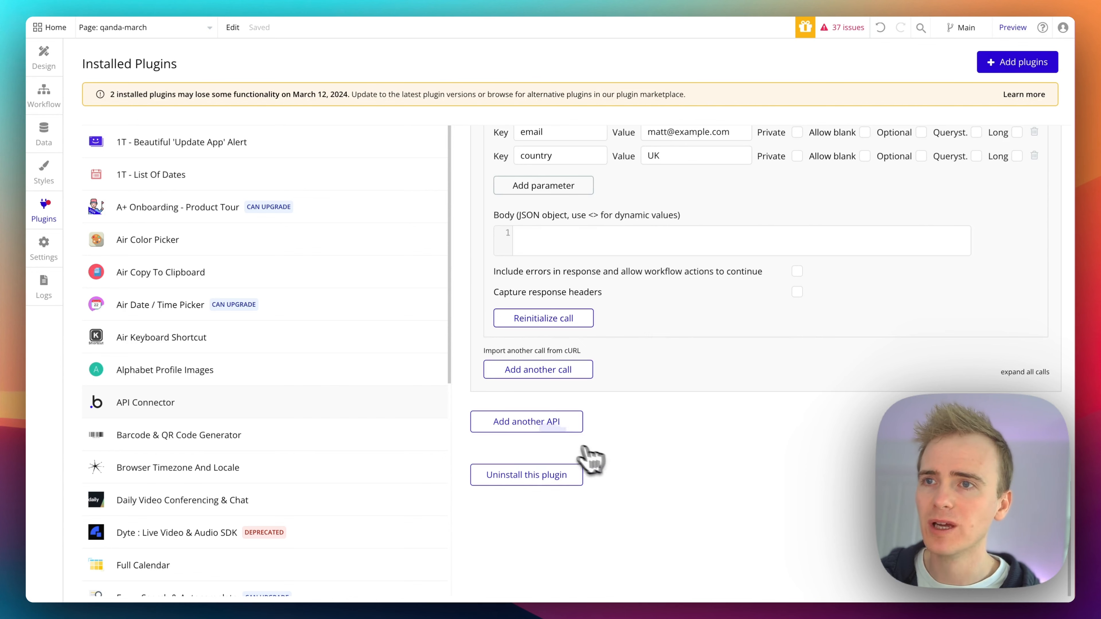
left_click(578, 423)
scroll(609, 453, "down", 1)
scroll(637, 462, "up", 2)
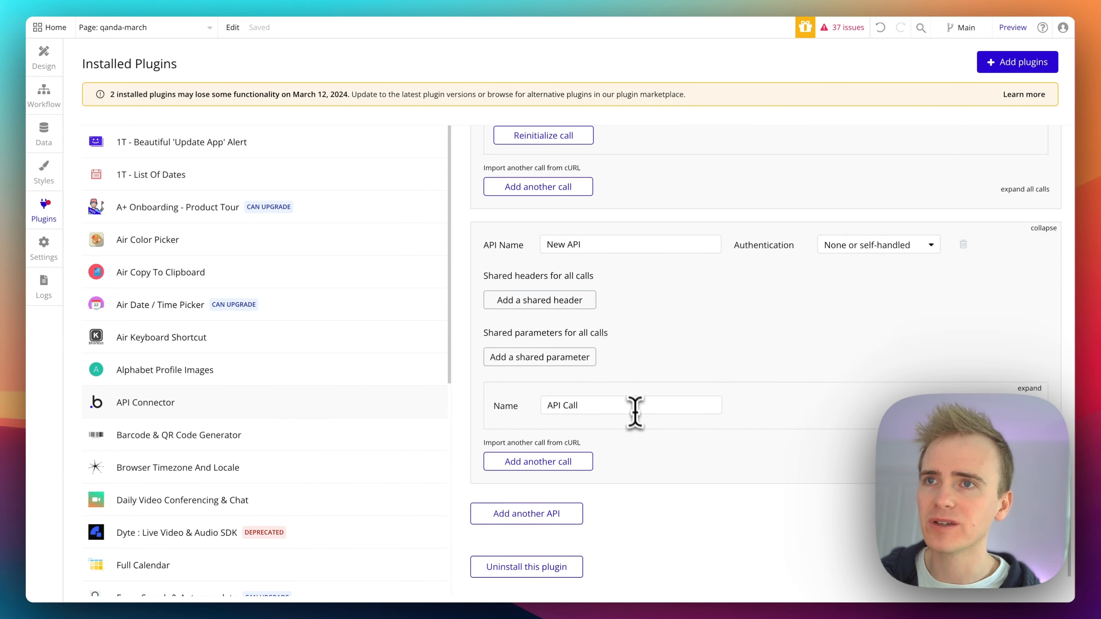
triple_click(573, 246)
type("Tavily")
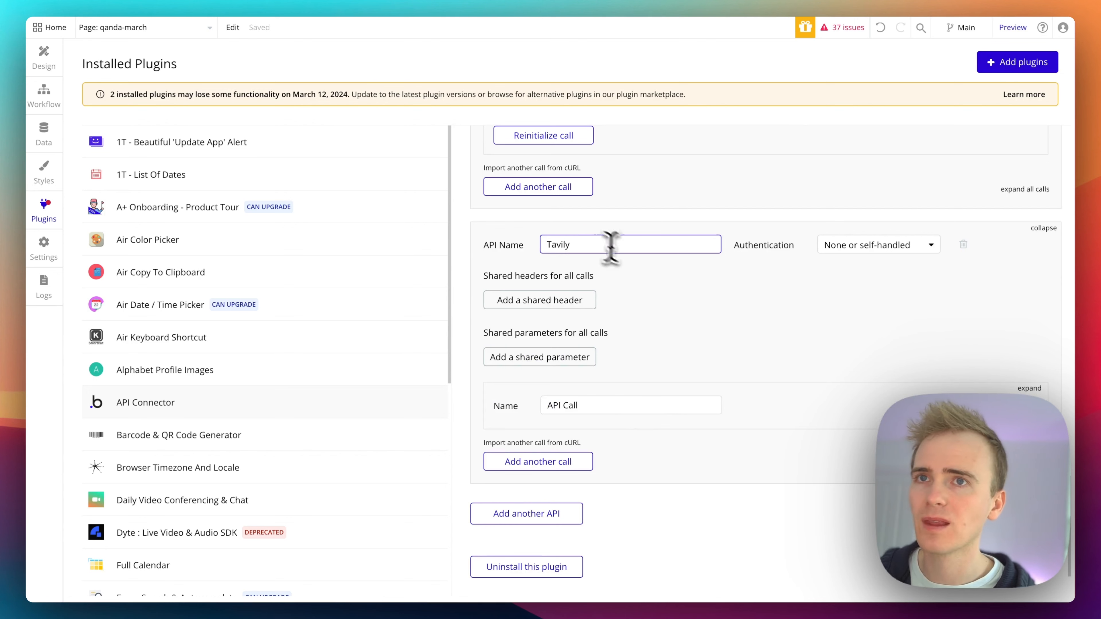
left_click(1027, 388)
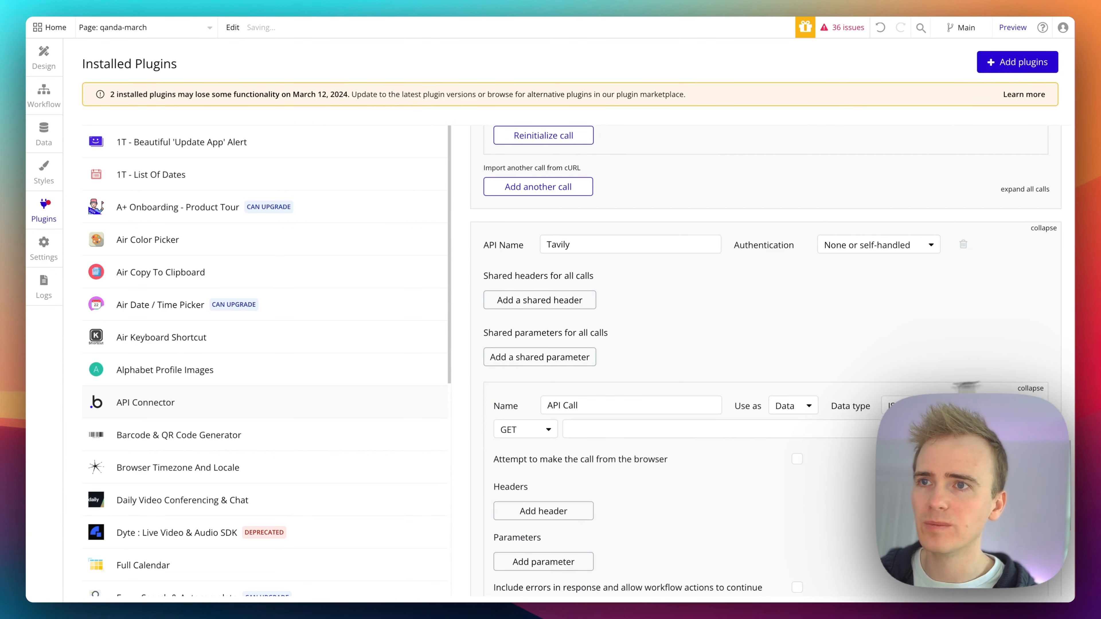
triple_click(602, 408)
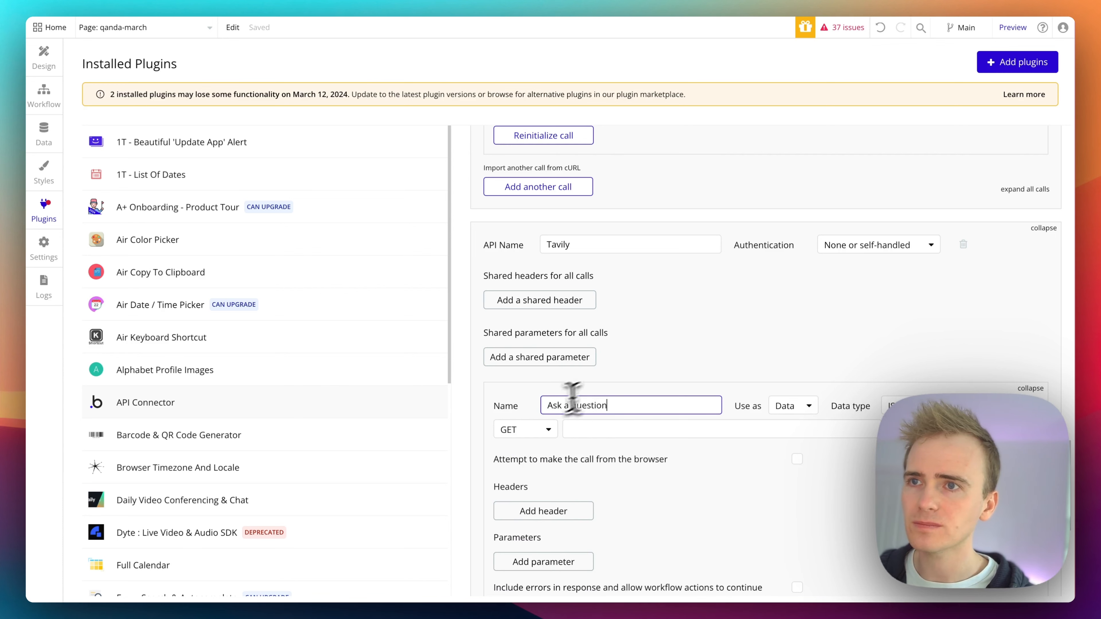
left_click(534, 428)
left_click(522, 468)
left_click(569, 436)
key("super+v")
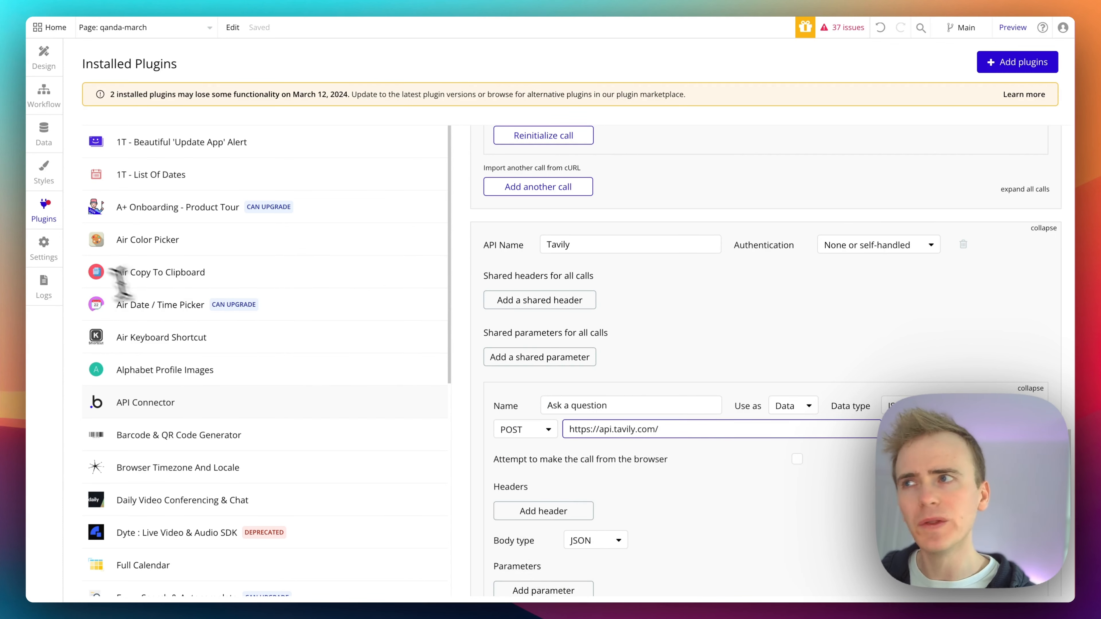
left_click(1, 248)
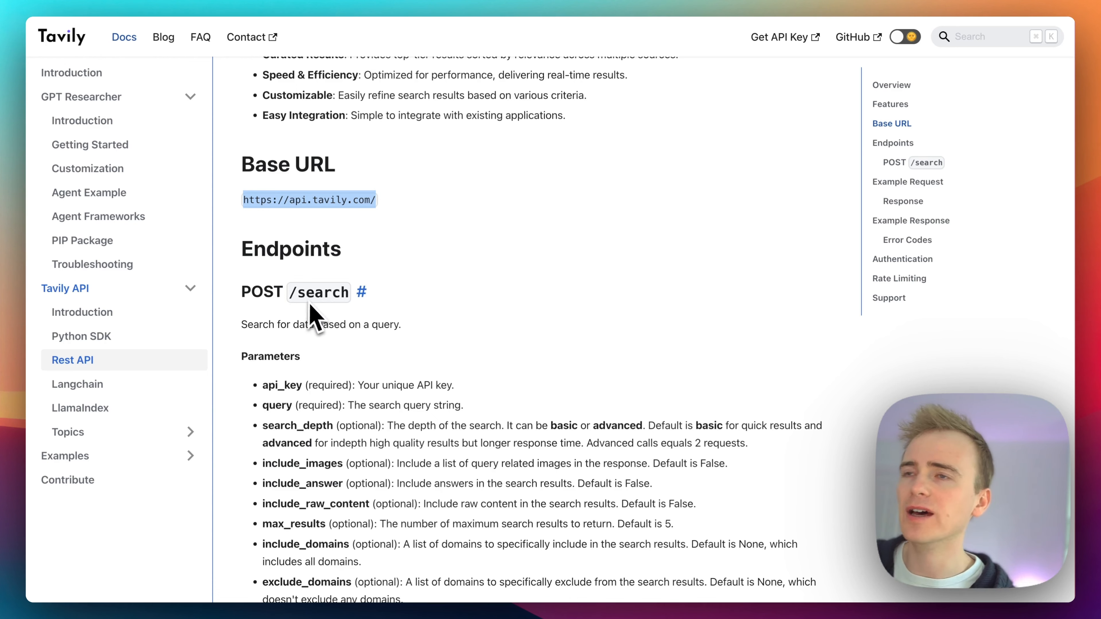
left_click(277, 301)
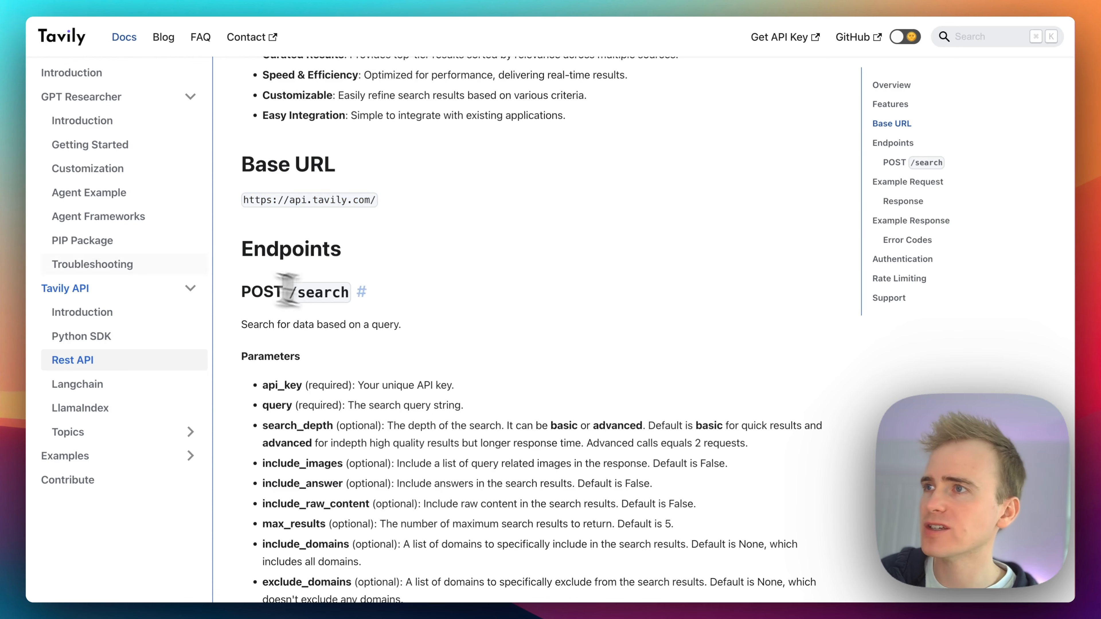
left_click(1, 283)
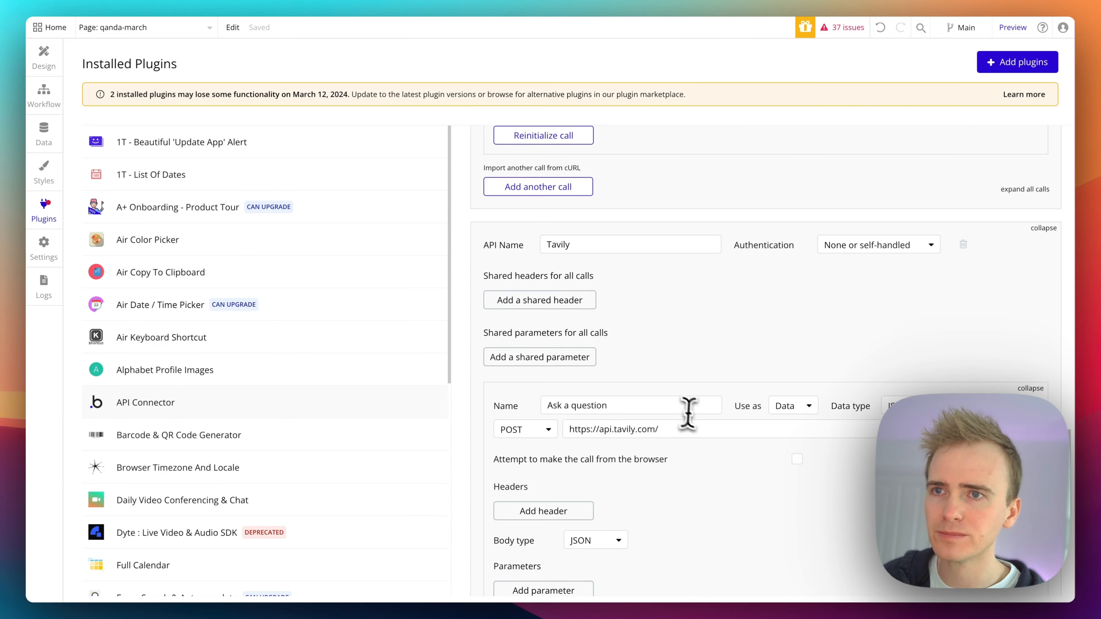
left_click(702, 433)
type("search")
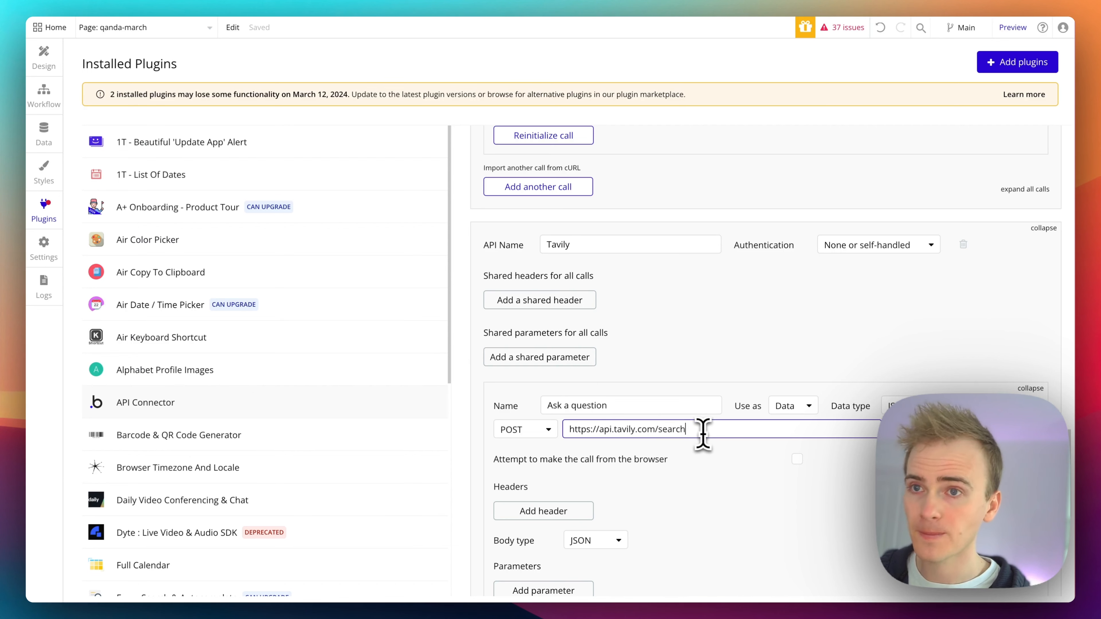
left_click(798, 406)
left_click(785, 445)
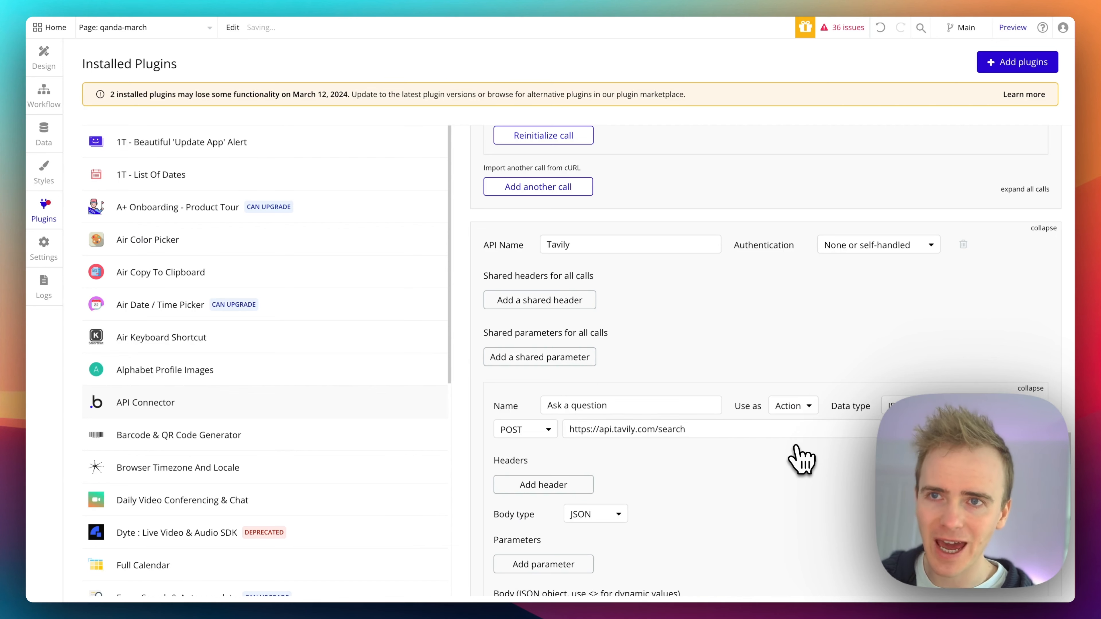
Step: Copy the whole Example Request JSON from the Tavily Rest API documentation
scroll(790, 430, "down", 1)
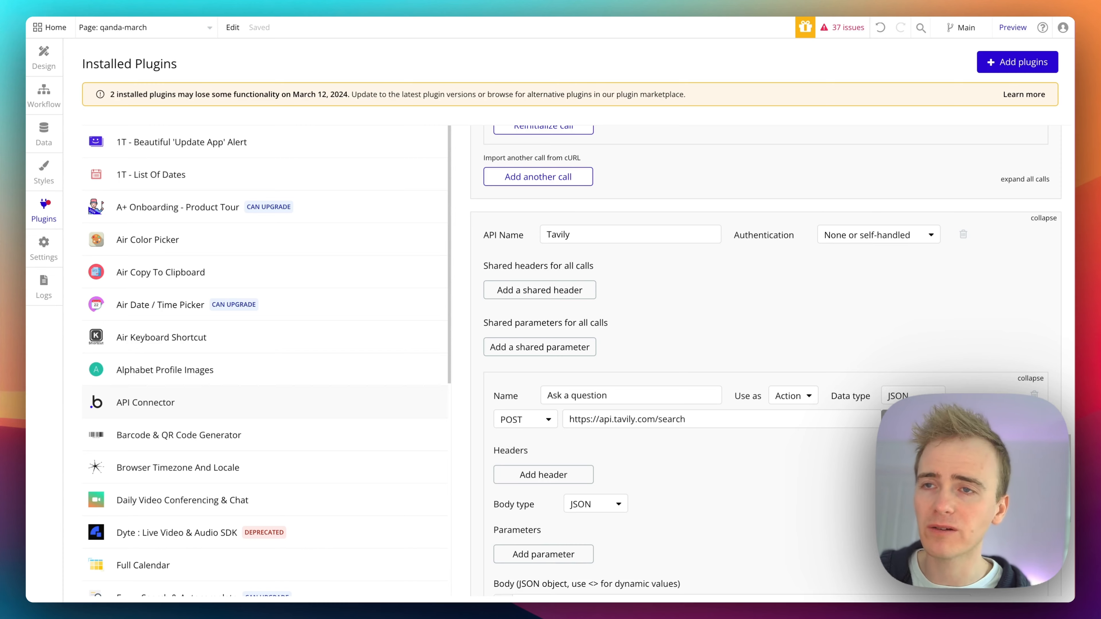
scroll(793, 437, "down", 3)
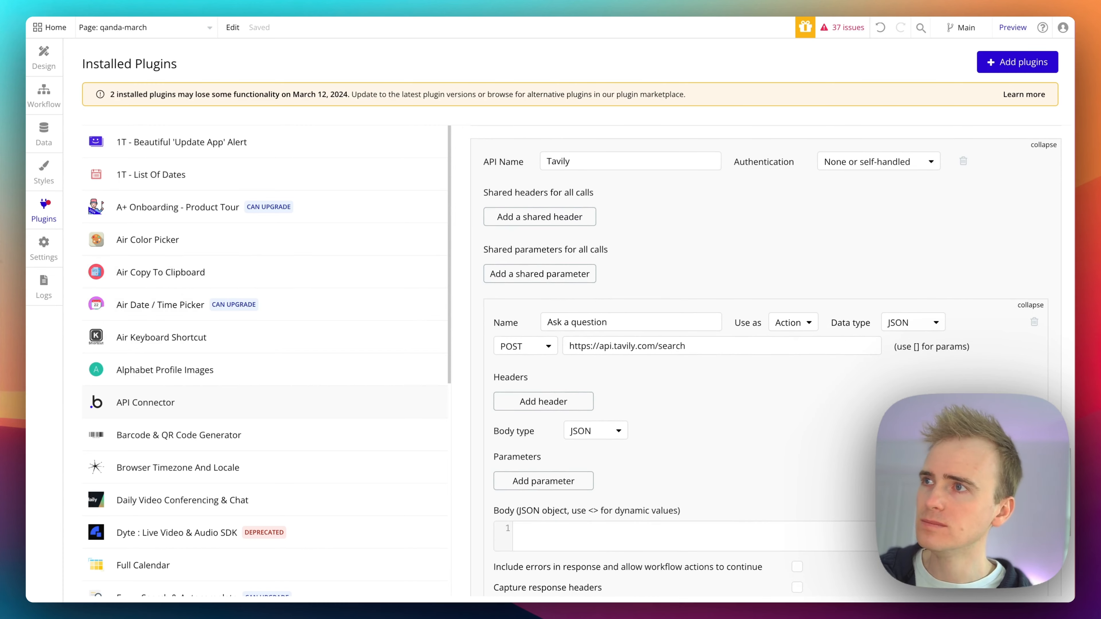
key("ctrl+Tab")
scroll(425, 320, "down", 3)
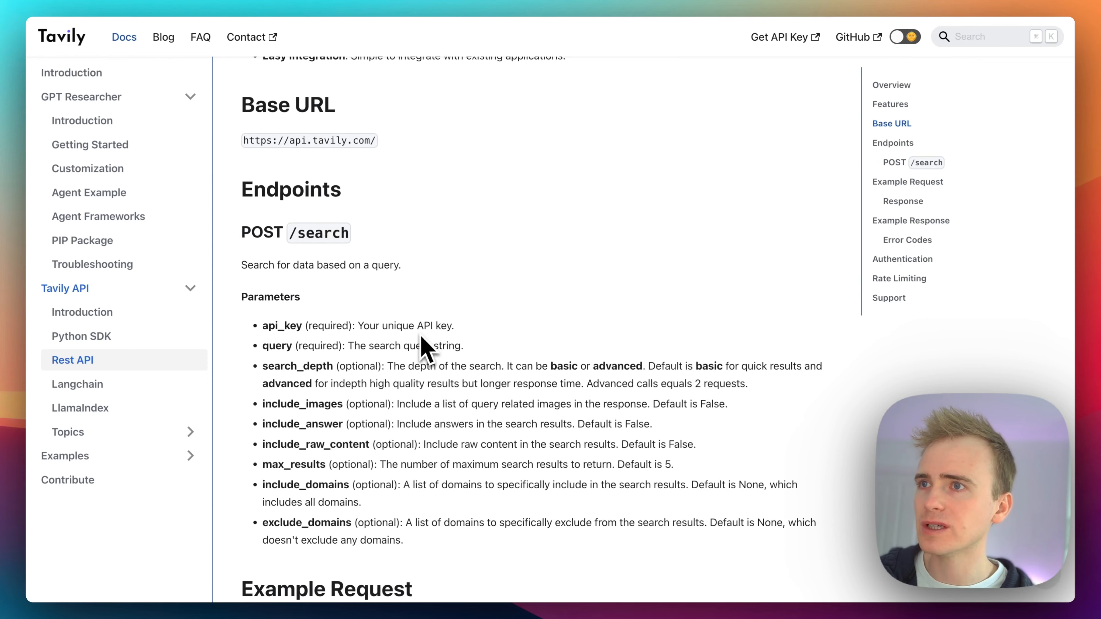
scroll(423, 347, "down", 5)
scroll(421, 338, "down", 4)
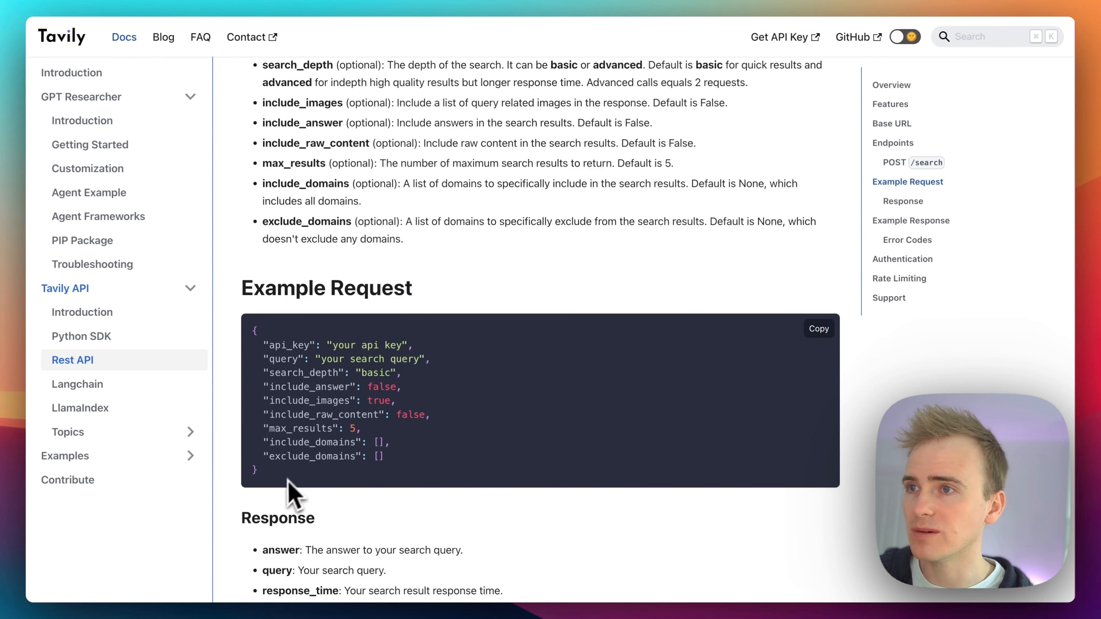
left_click_drag(267, 479, 249, 346)
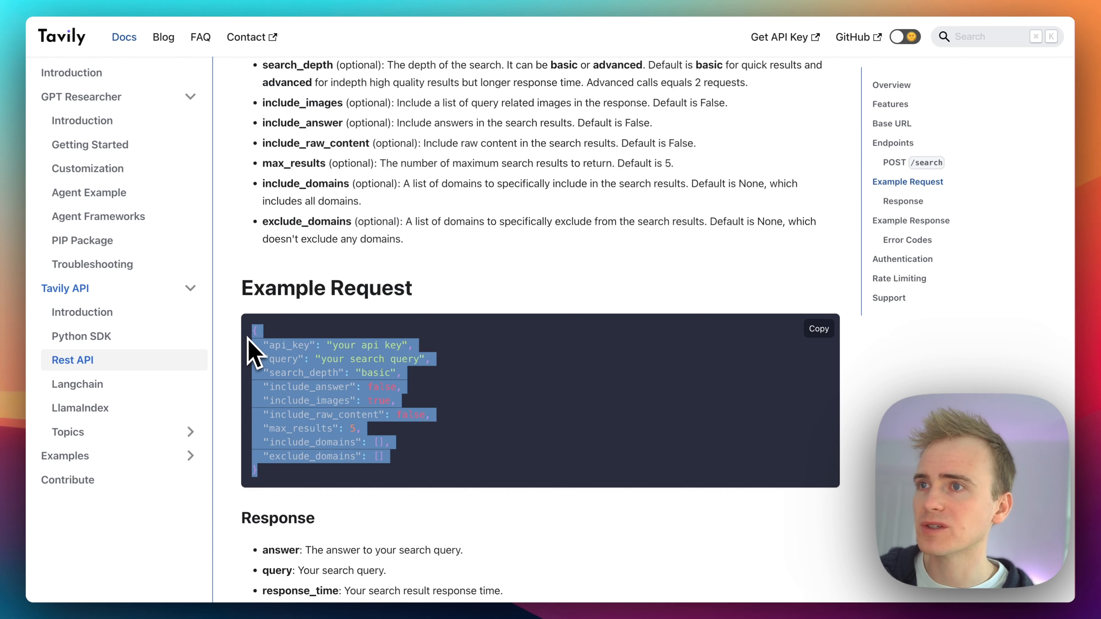
key("super+c")
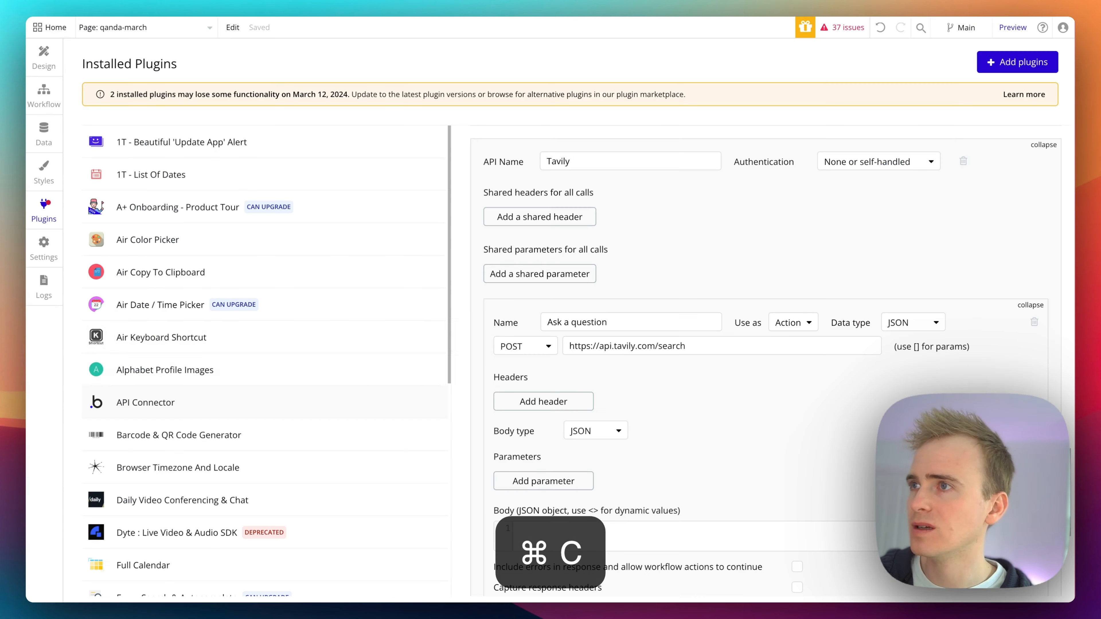
Step: Paste the copied example request into the JSON body of the Ask a question call
scroll(528, 517, "down", 5)
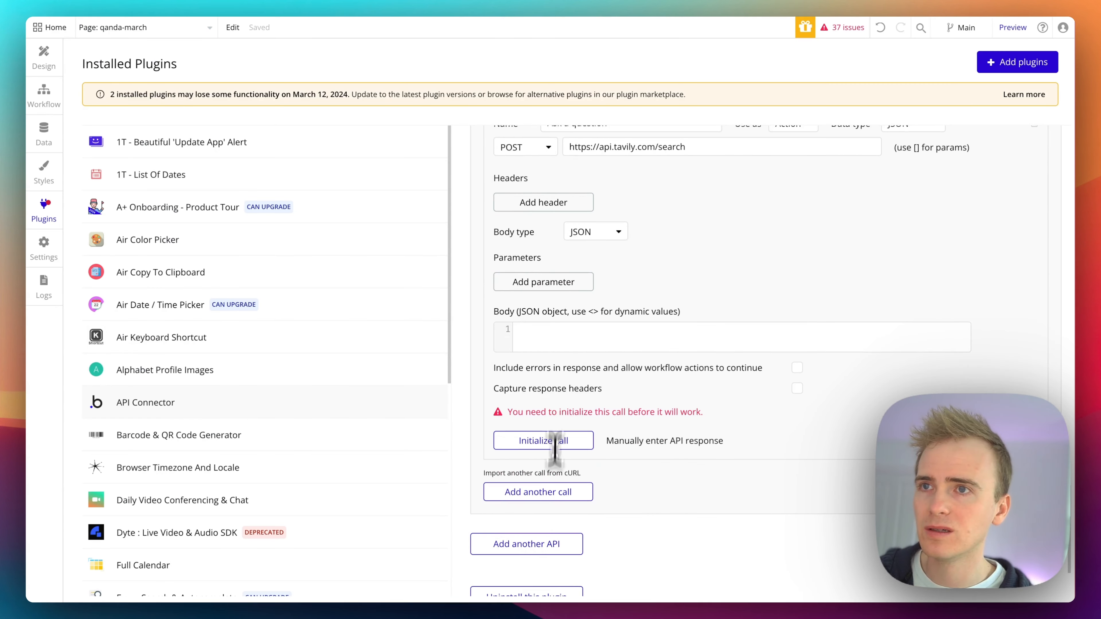
left_click(541, 332)
key("super+v")
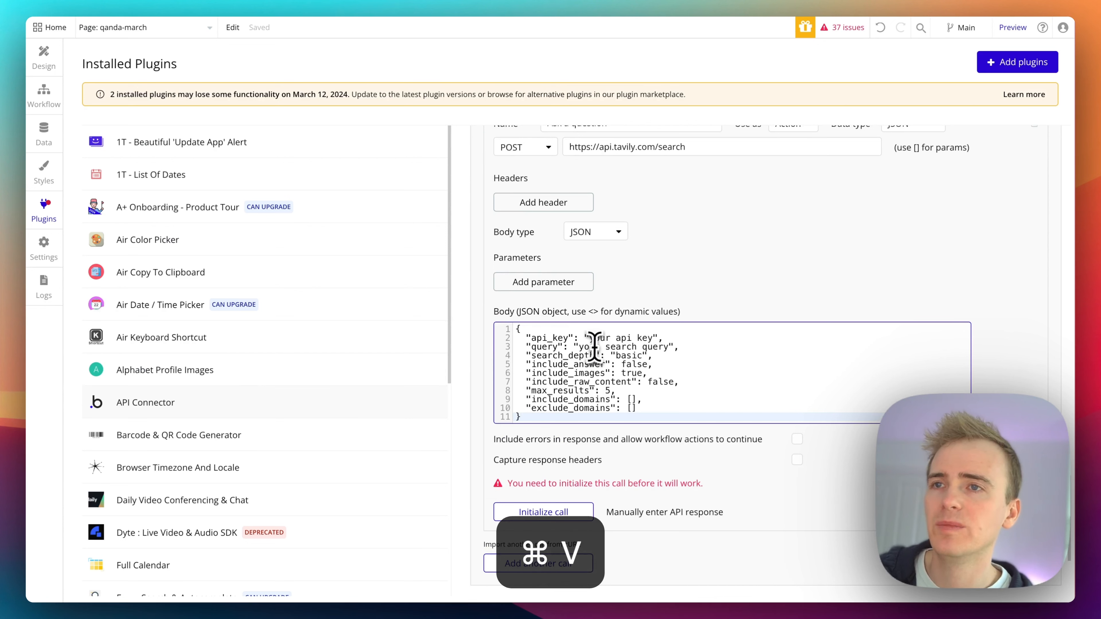
left_click(764, 249)
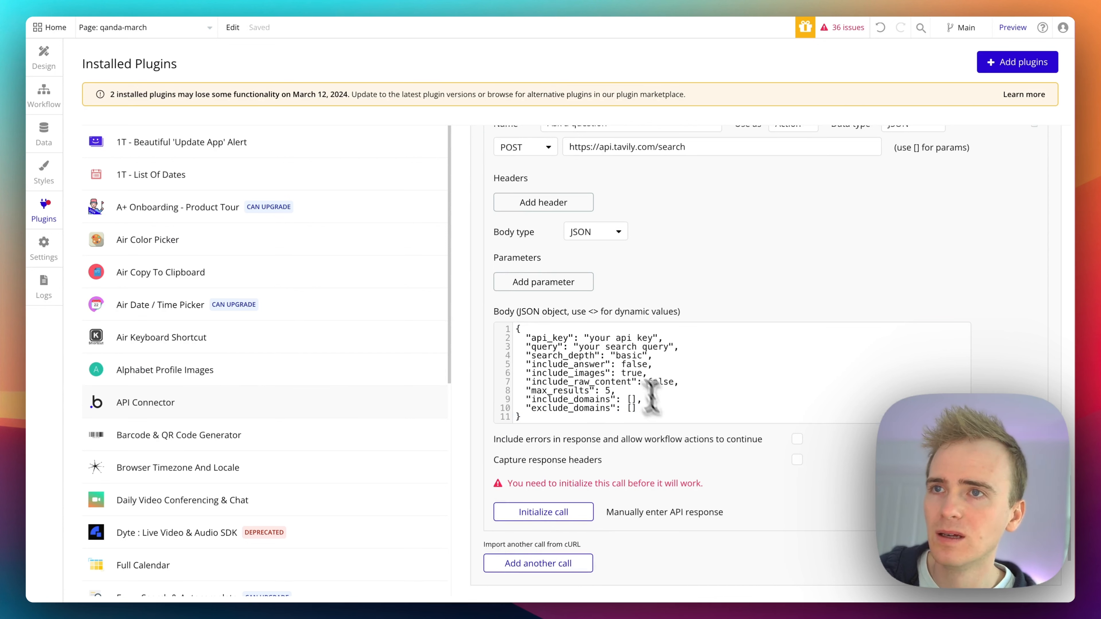
Step: Replace the query placeholder text in the JSON body with the dynamic value <query>
left_click_drag(580, 347, 666, 349)
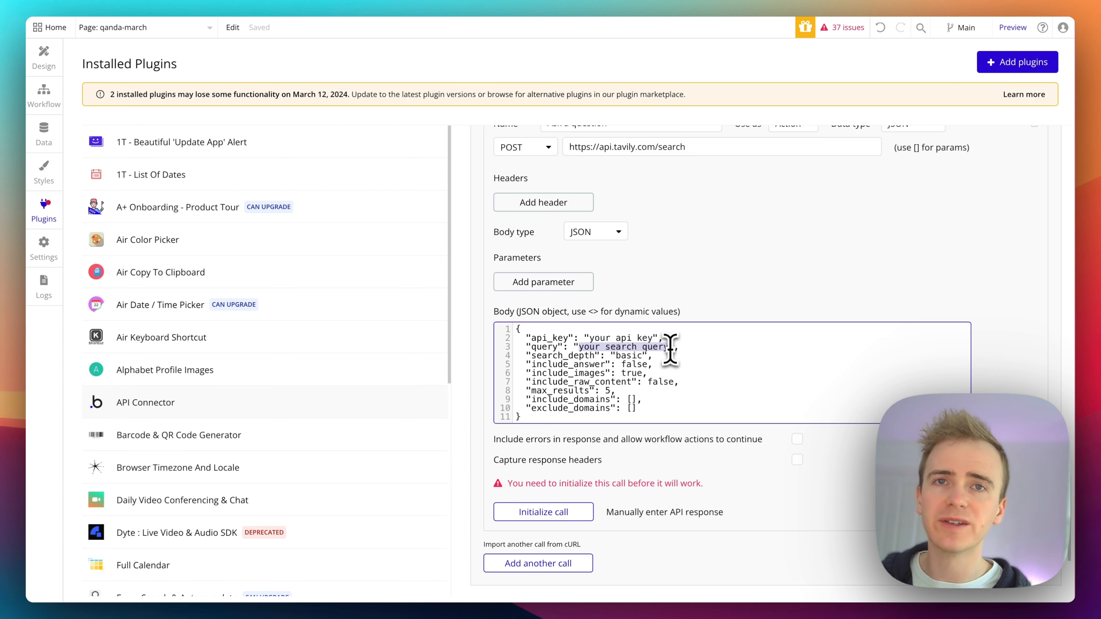
type("<")
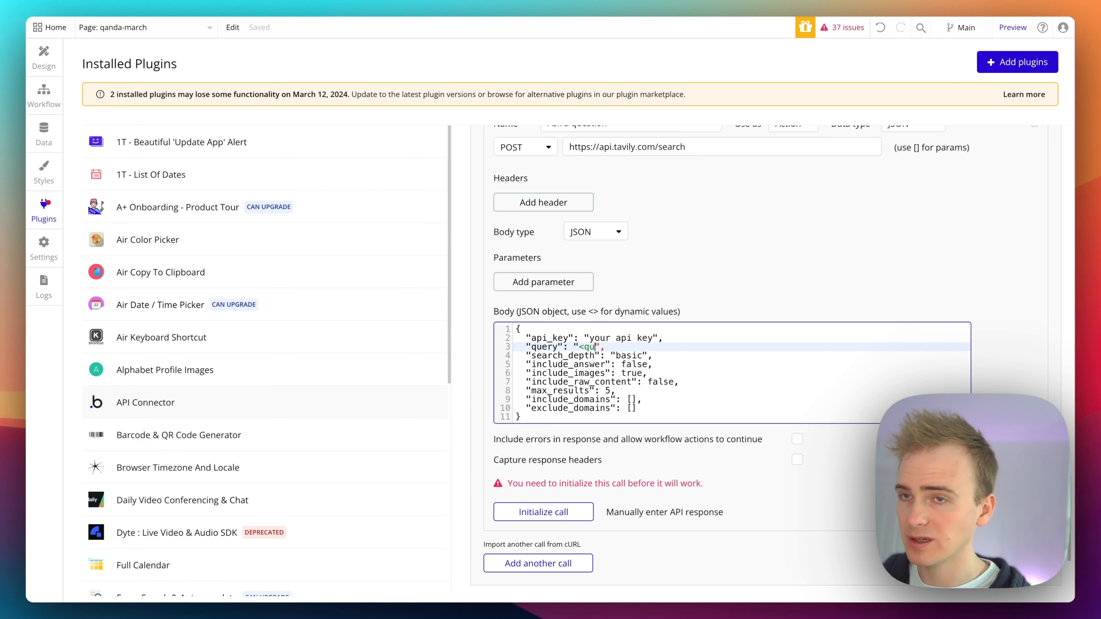
type("query")
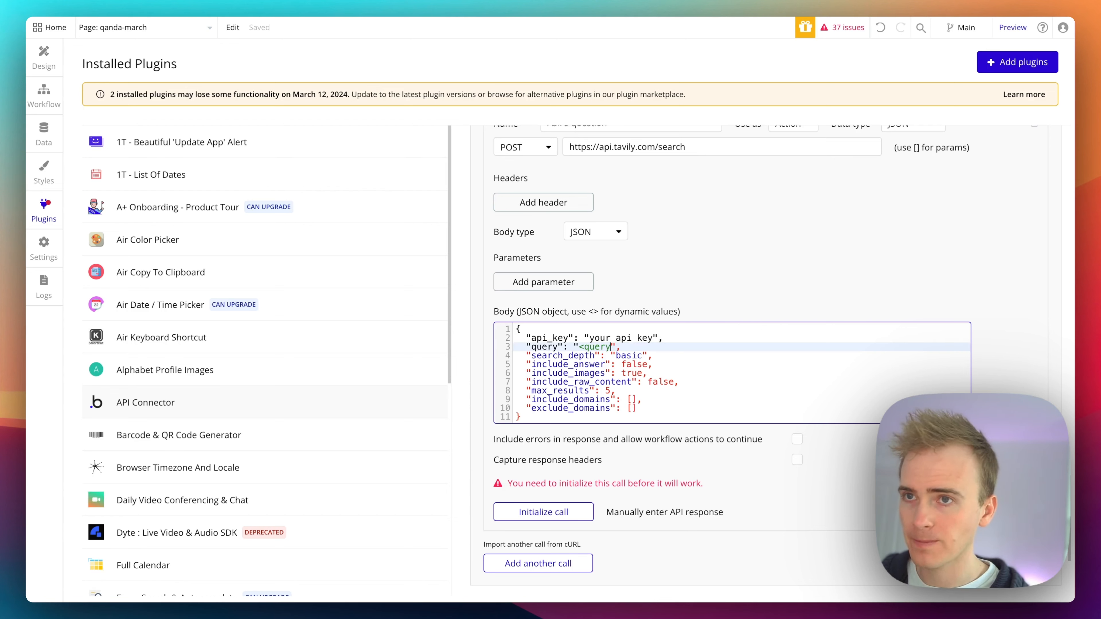
type(">")
key("Up")
left_click(667, 356)
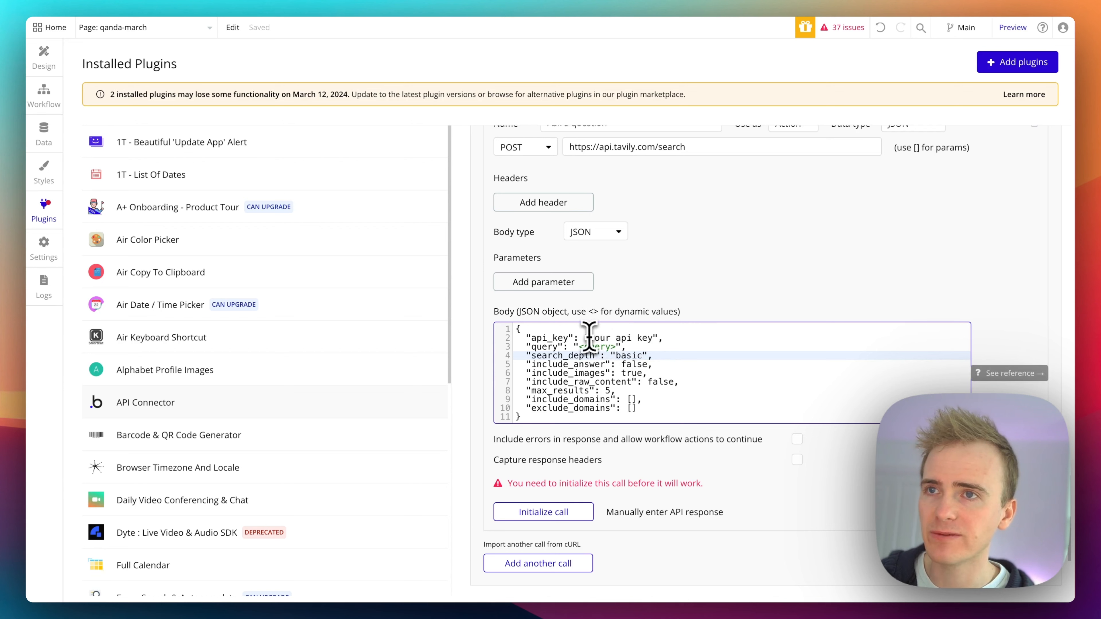
Step: Replace the api_key placeholder text in the JSON body with the dynamic value <api key>
left_click_drag(588, 337, 653, 338)
type("<api ke")
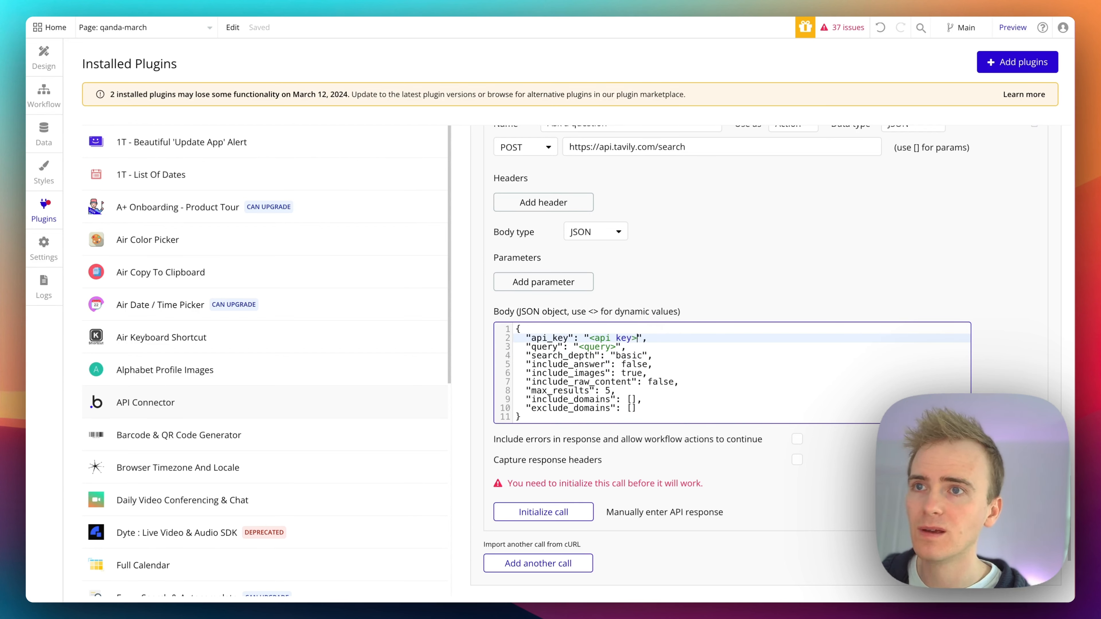
left_click(651, 356)
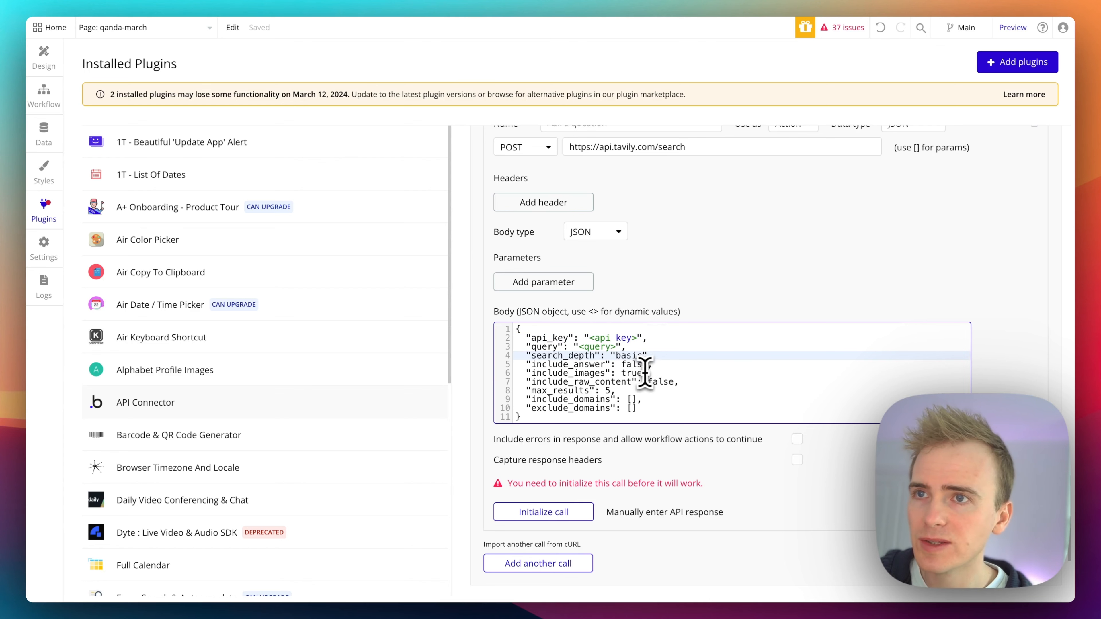
Step: Check the response fields in the Tavily docs and set include_answer to true in the JSON body
double_click(634, 365)
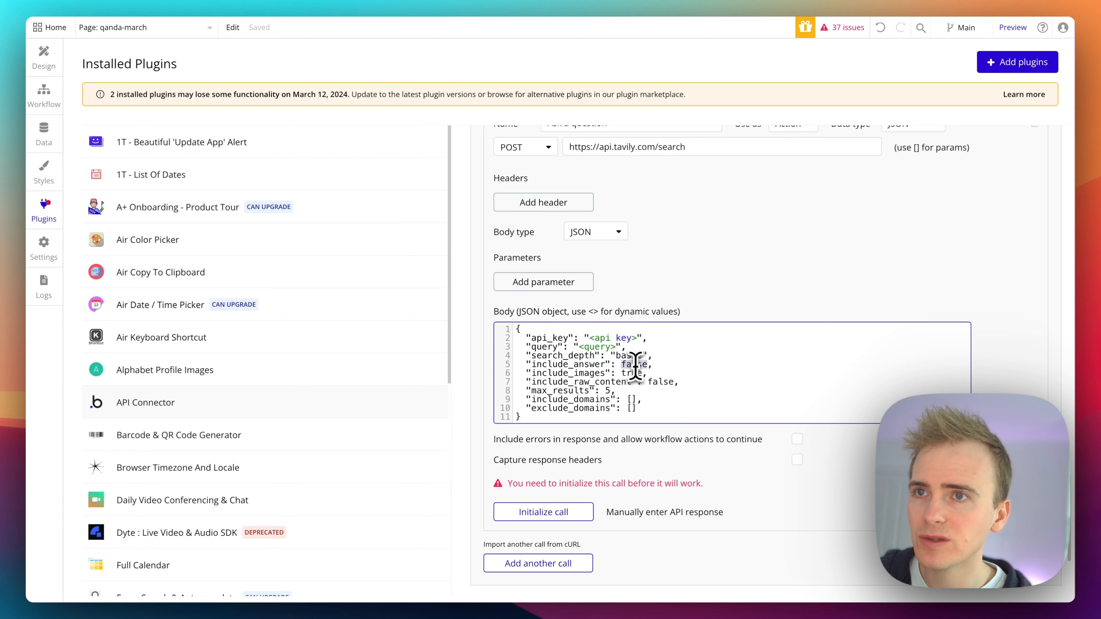
left_click(1, 239)
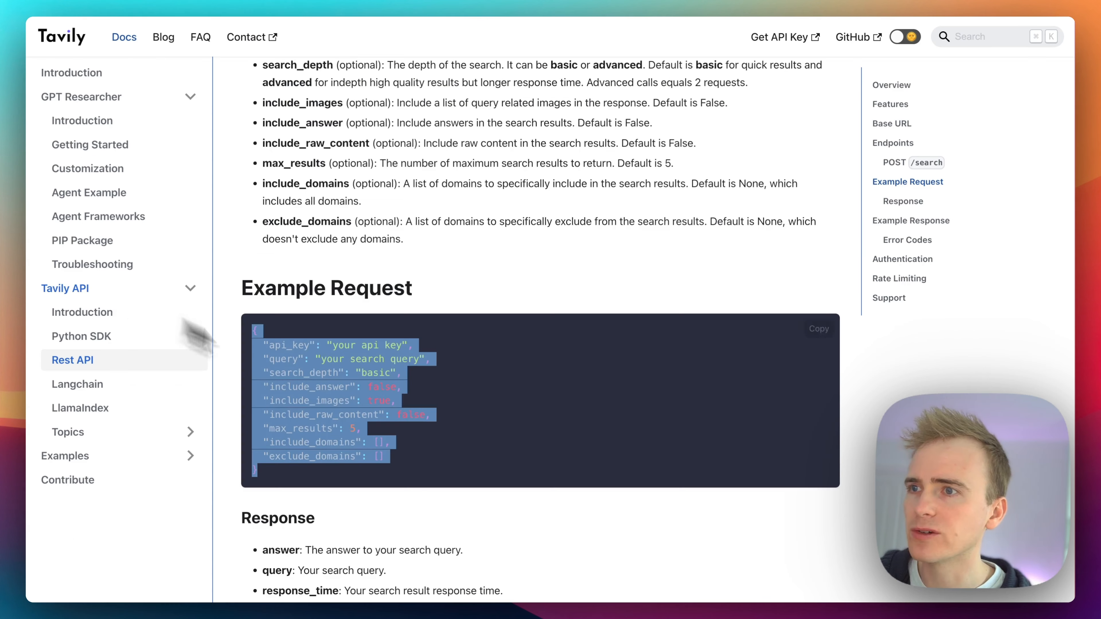
scroll(489, 516, "down", 5)
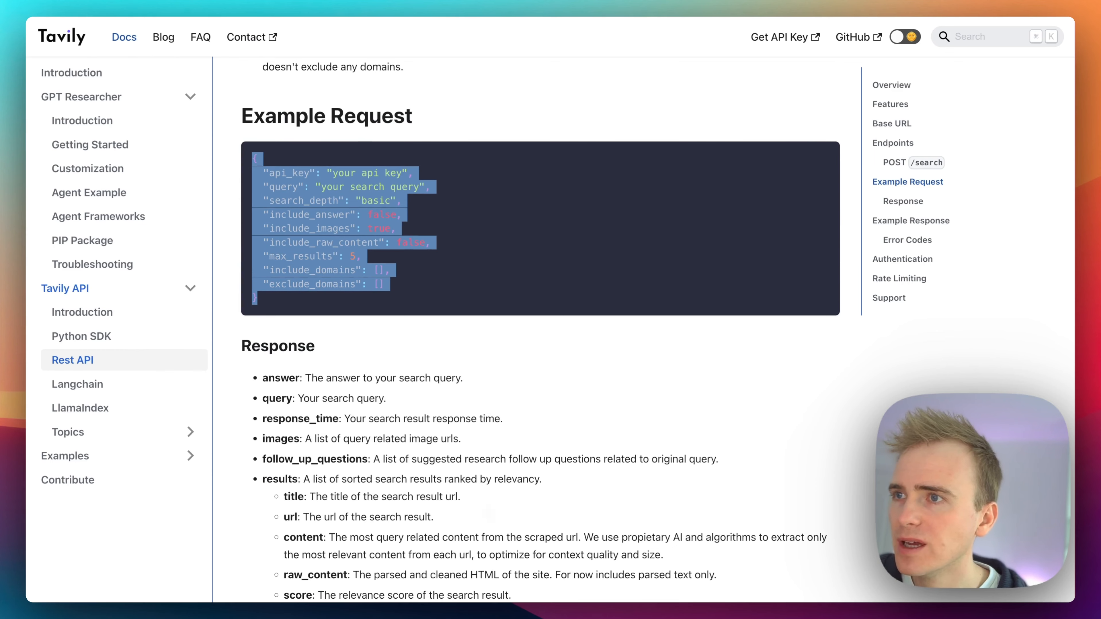
scroll(413, 308, "up", 8)
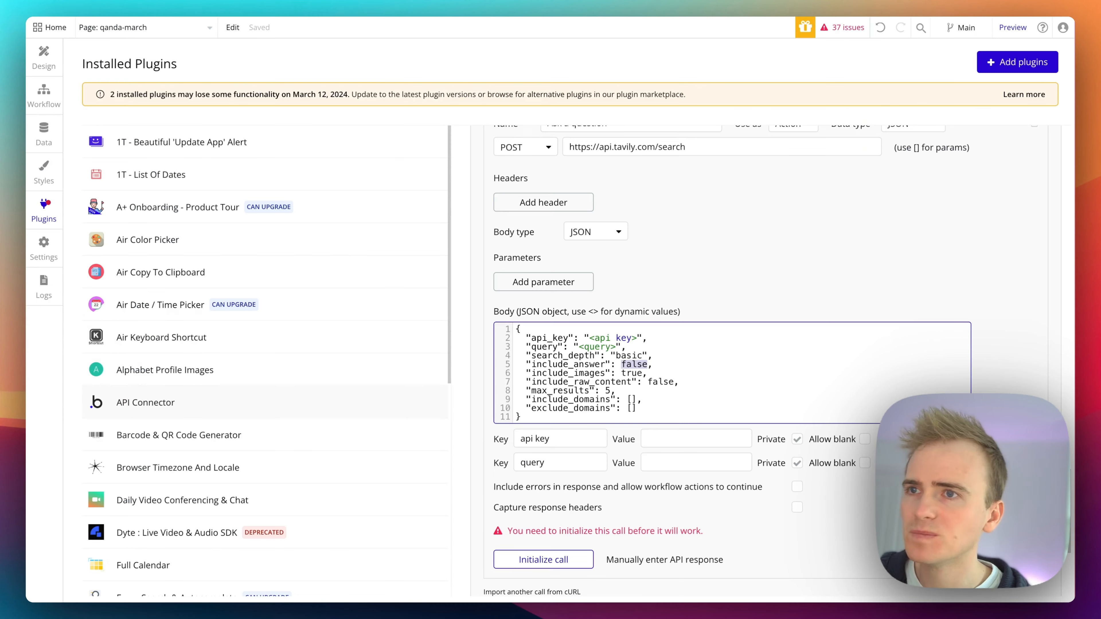
left_click_drag(621, 365, 643, 366)
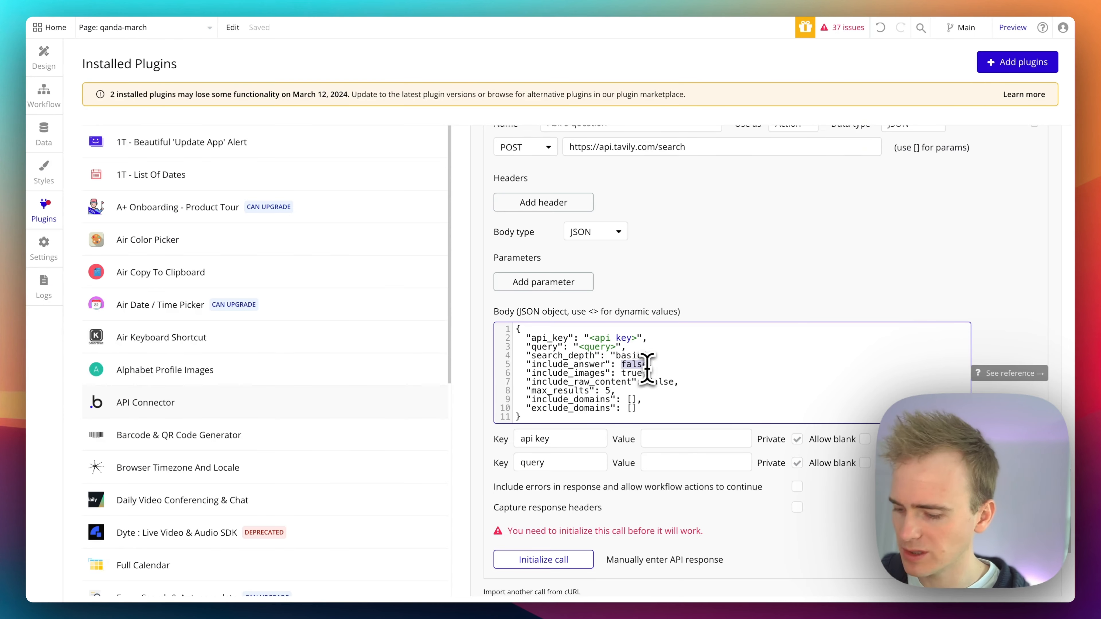
type("tru")
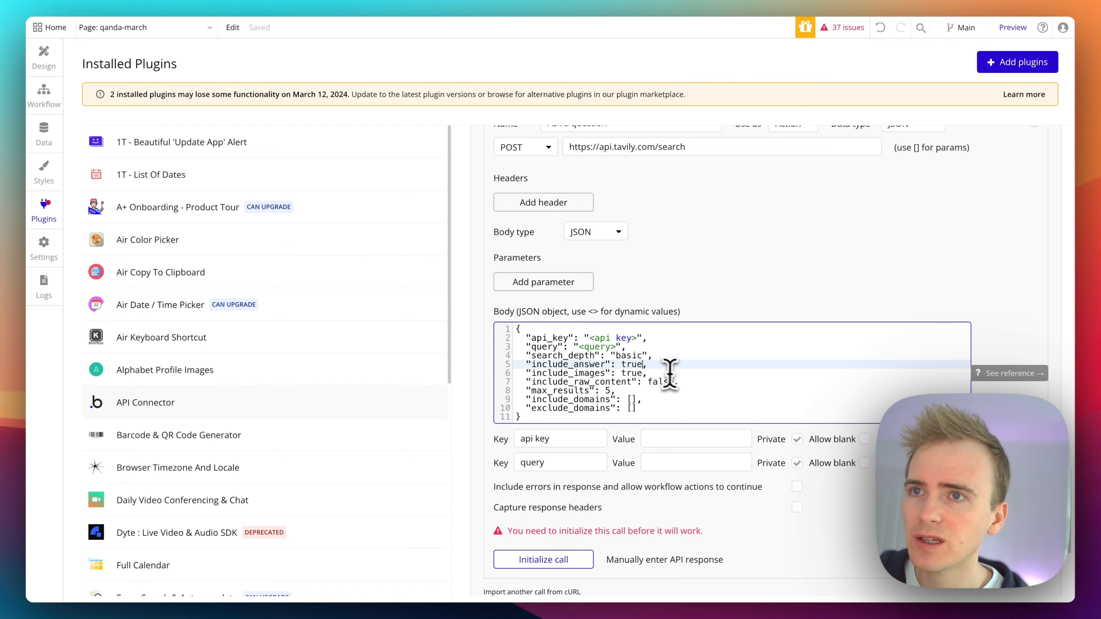
Step: Delete the include_images and include_raw_content lines from the JSON body of the Ask a question call
left_click_drag(648, 373, 506, 378)
key("BackSpace")
key("BackSpace")
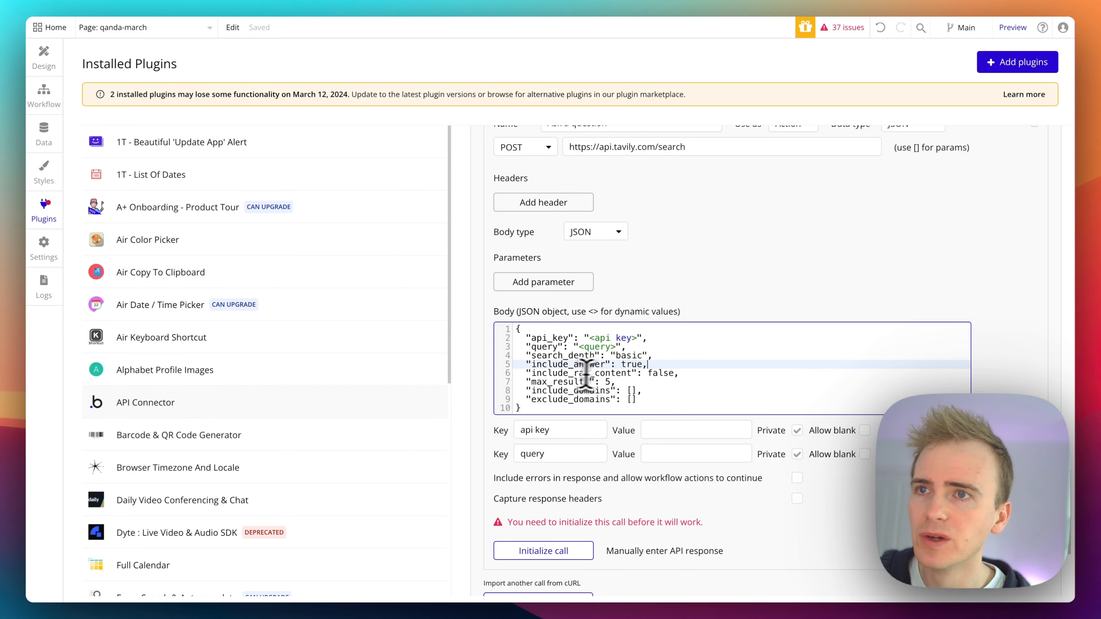
left_click_drag(696, 372, 532, 377)
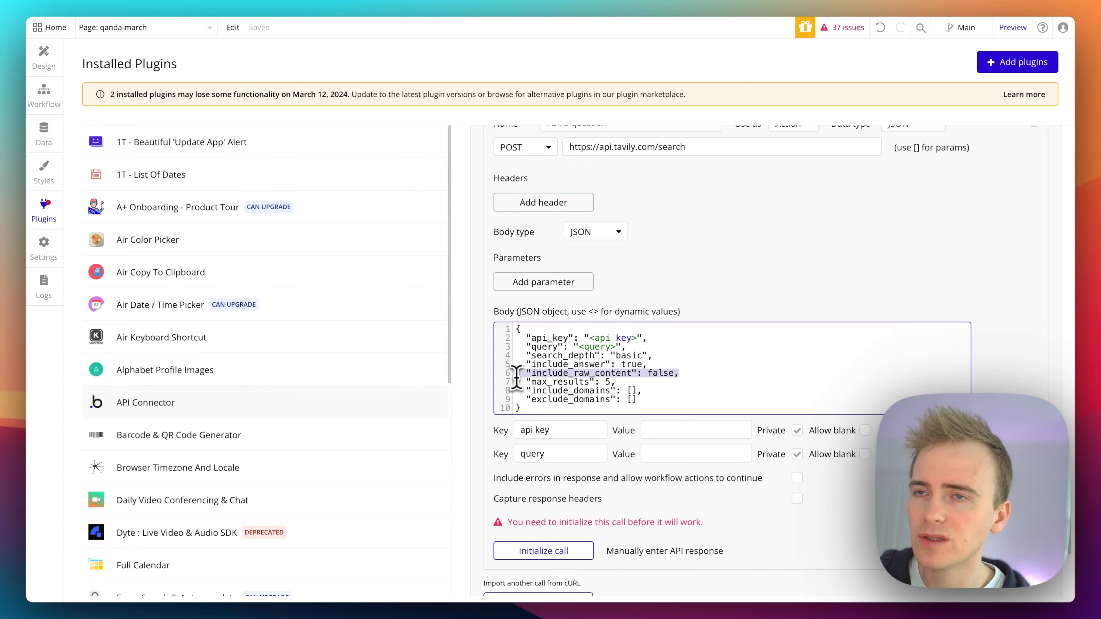
key("BackSpace")
key("BackSpace")
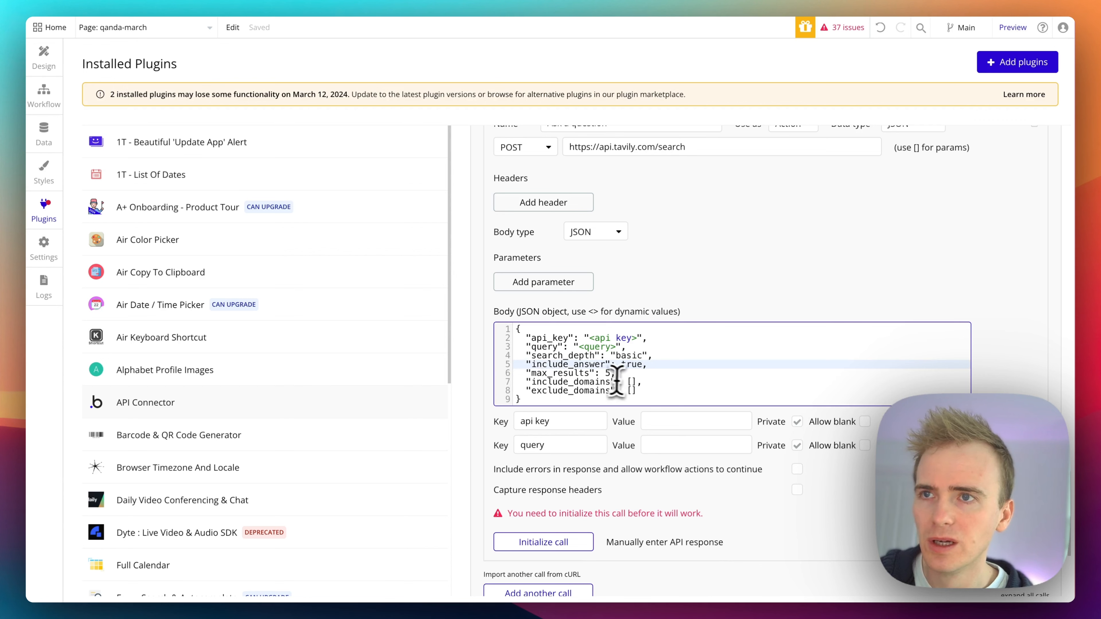
Step: Delete the include_domains and exclude_domains lines from the JSON body and remove the trailing comma after max_results
left_click_drag(650, 390, 534, 384)
key("BackSpace")
key("BackSpace")
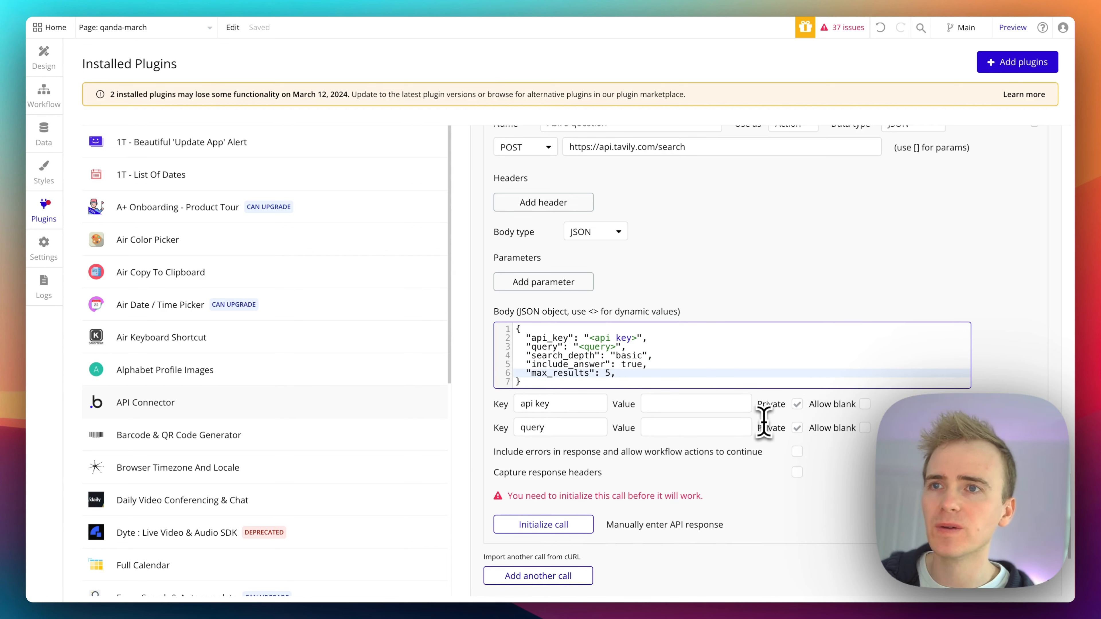
left_click(650, 365)
left_click(654, 358)
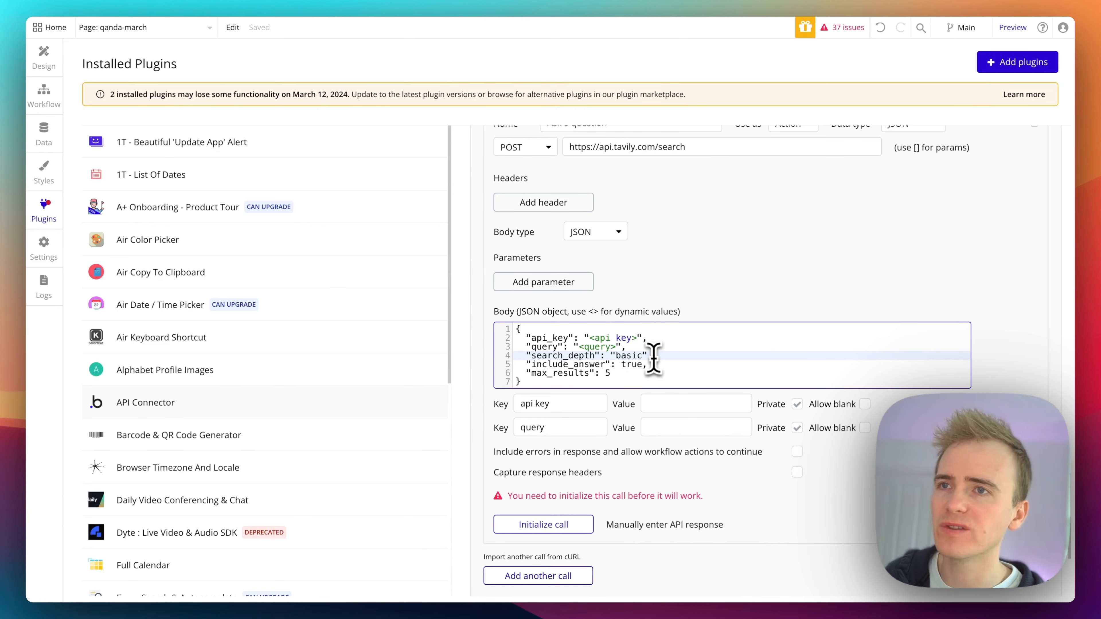
left_click(624, 373)
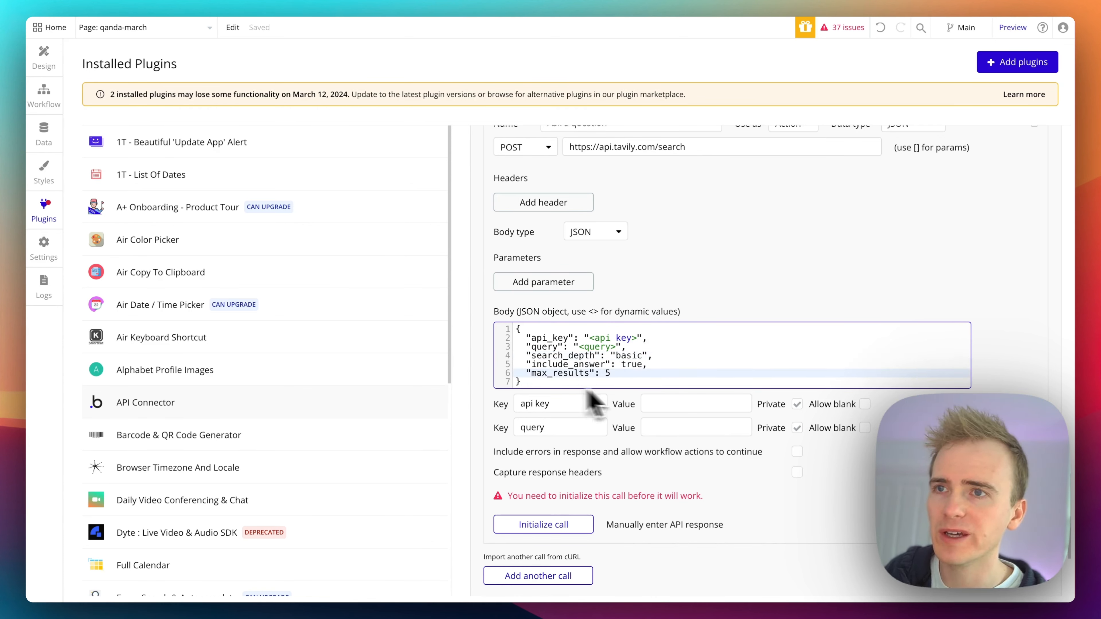
Step: Make the query parameter non-private and set its test value to "Who are the founders of Bubble"
left_click(797, 427)
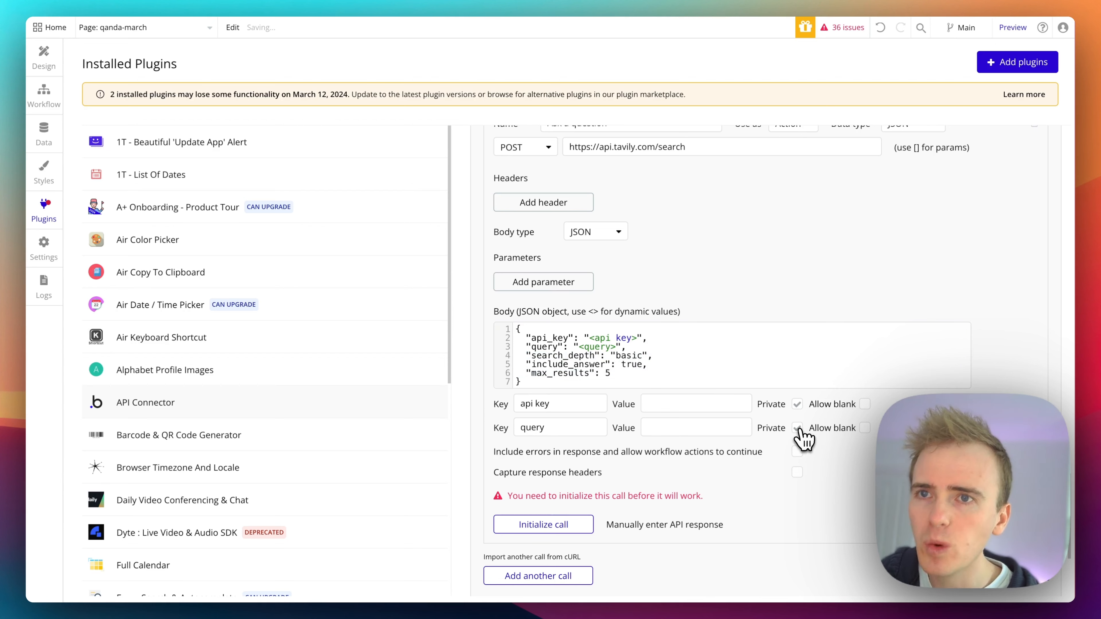
left_click(719, 424)
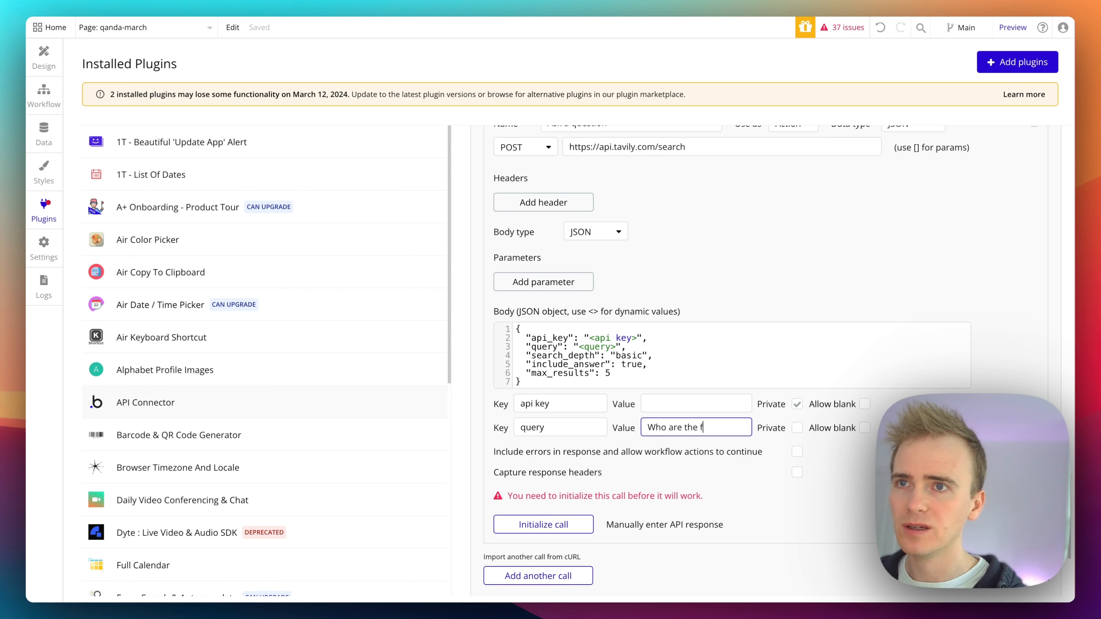
type("bble")
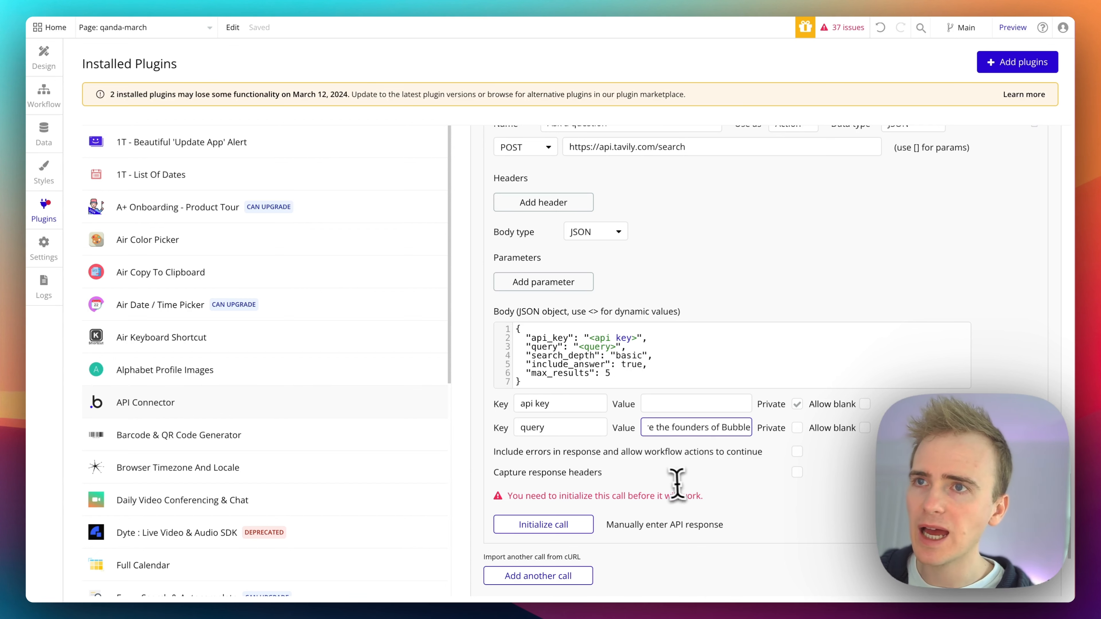
Step: Paste the Tavily API key as the value of the private api key parameter
left_click(678, 403)
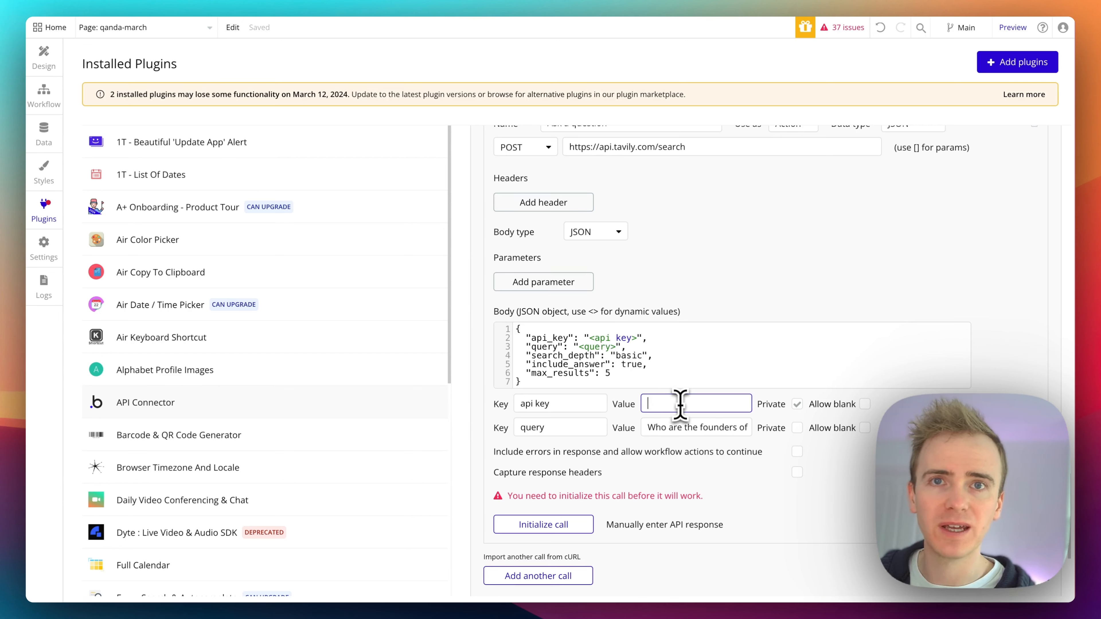
key("super+v")
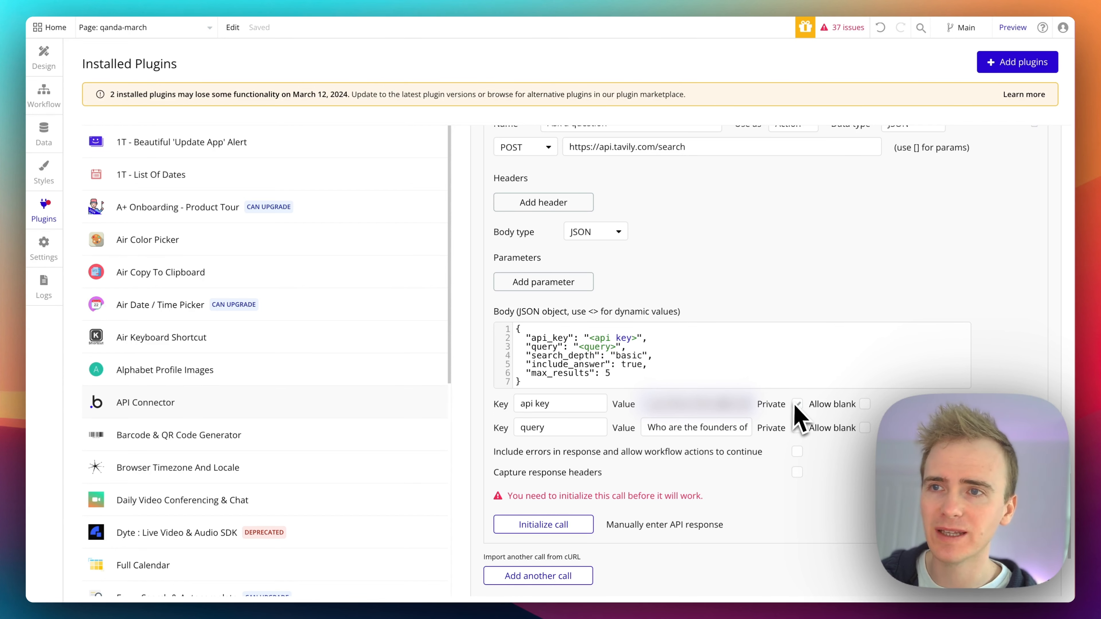
Step: Initialize the Ask a question call and save its returned values with the detected data types
scroll(762, 345, "up", 3)
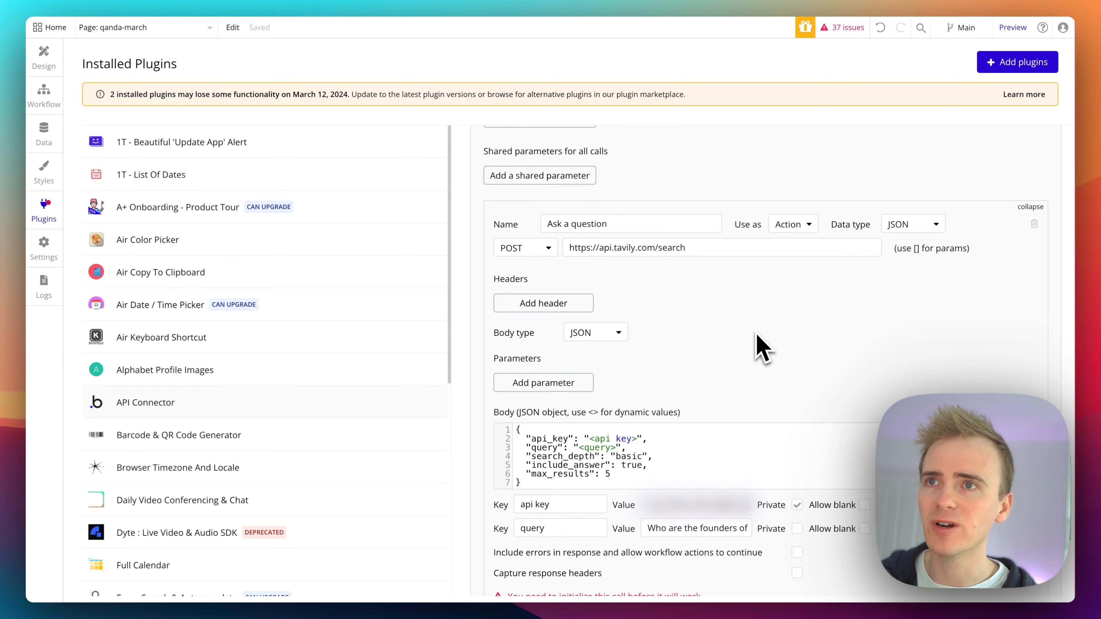
scroll(761, 347, "up", 5)
scroll(761, 347, "down", 10)
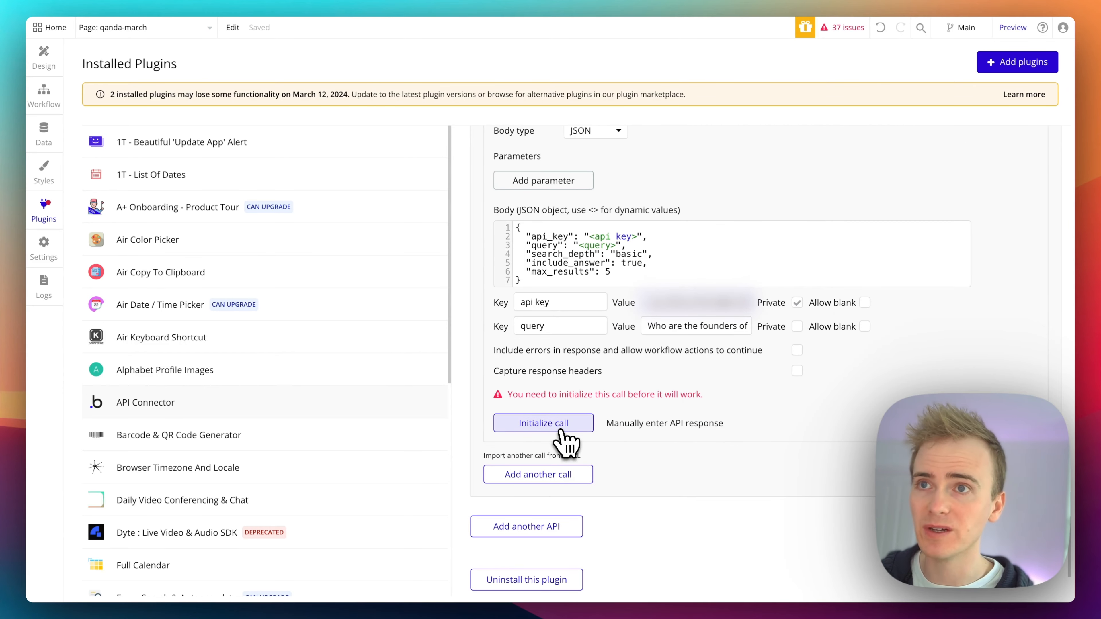
left_click(562, 433)
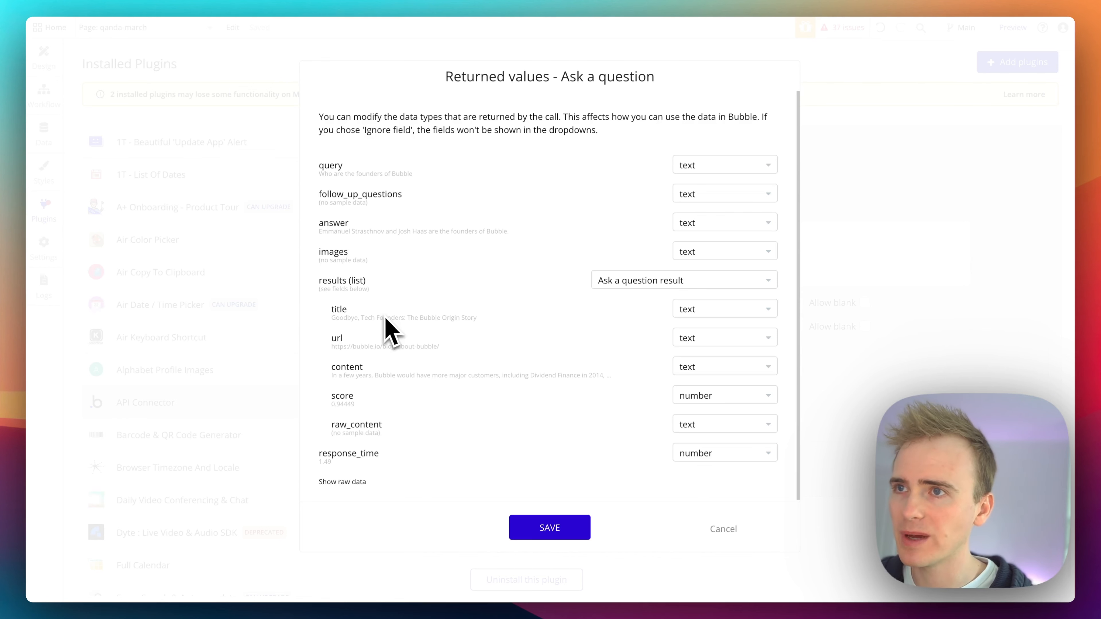
scroll(446, 403, "down", 1)
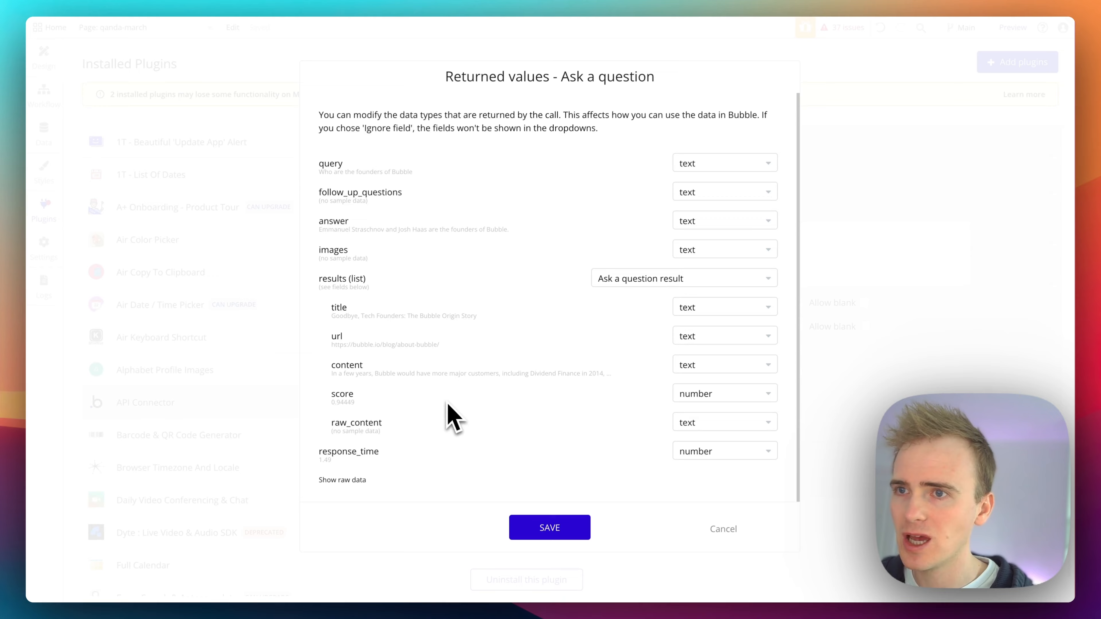
left_click(549, 528)
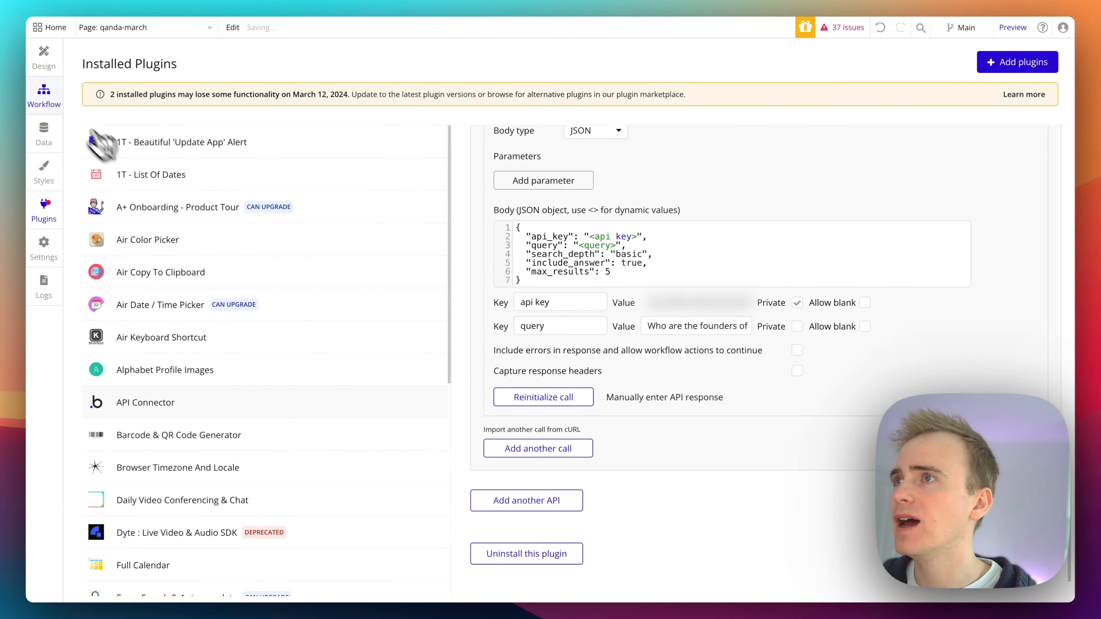
Step: Return to the page design and add a workflow to the Ask AI button
left_click(45, 61)
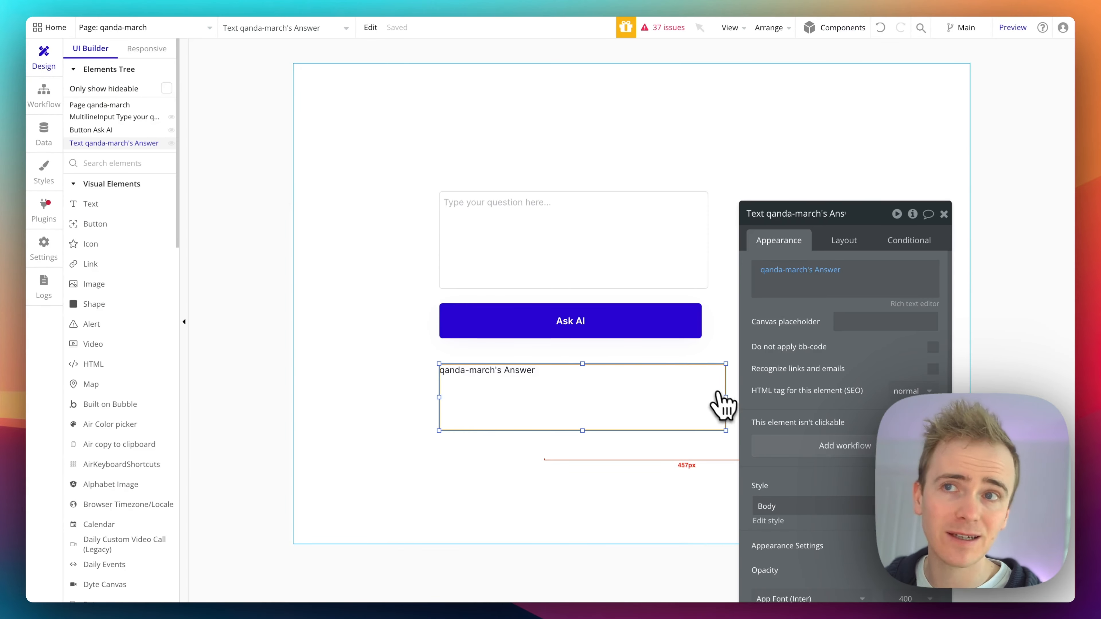
left_click(620, 332)
left_click(599, 248)
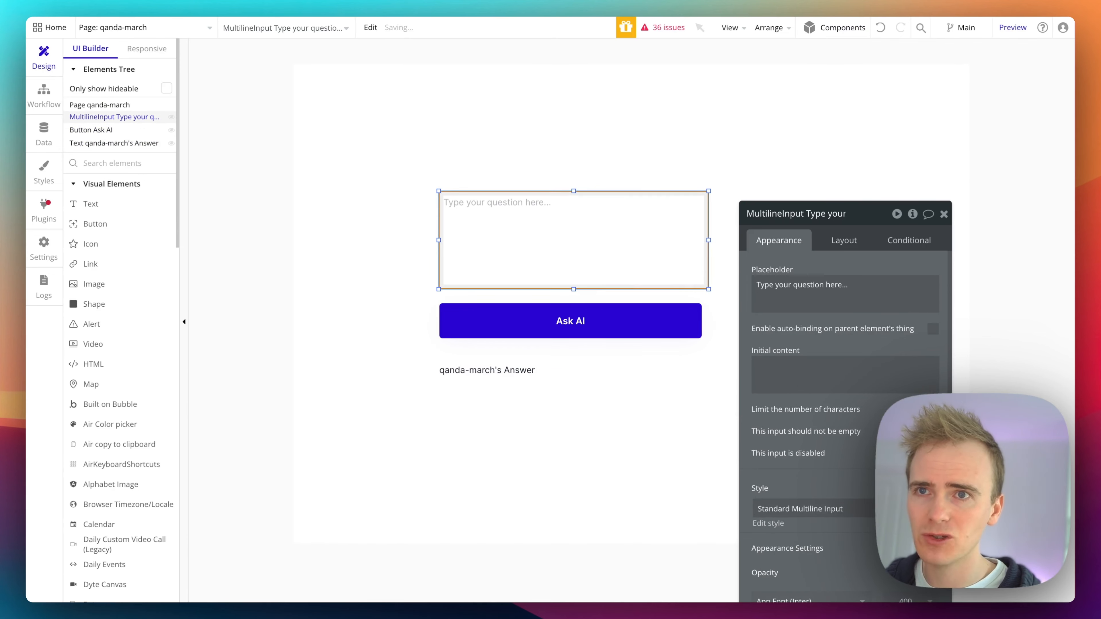
left_click(668, 364)
left_click(638, 337)
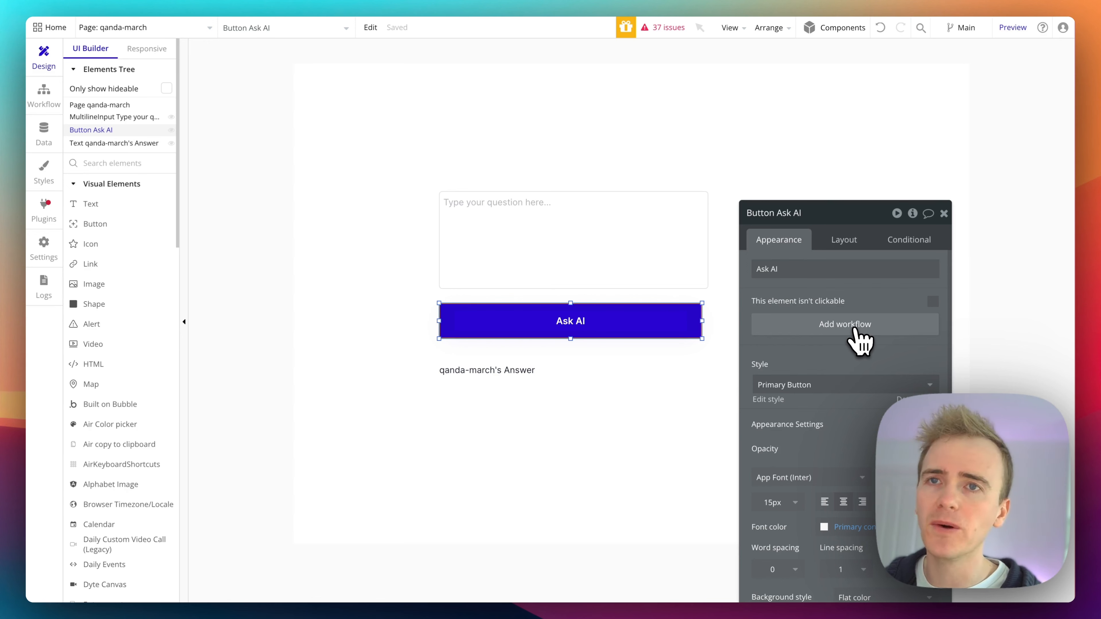
left_click(847, 325)
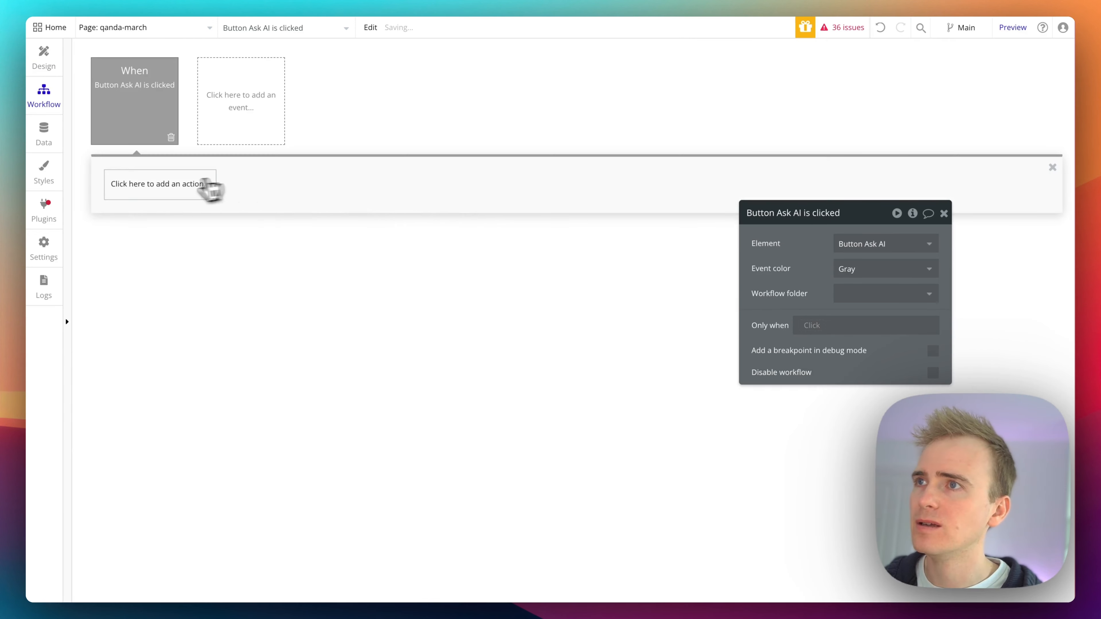
Step: Add the Tavily - Ask a question plugin action as the first step of the Ask AI button's workflow
left_click(160, 184)
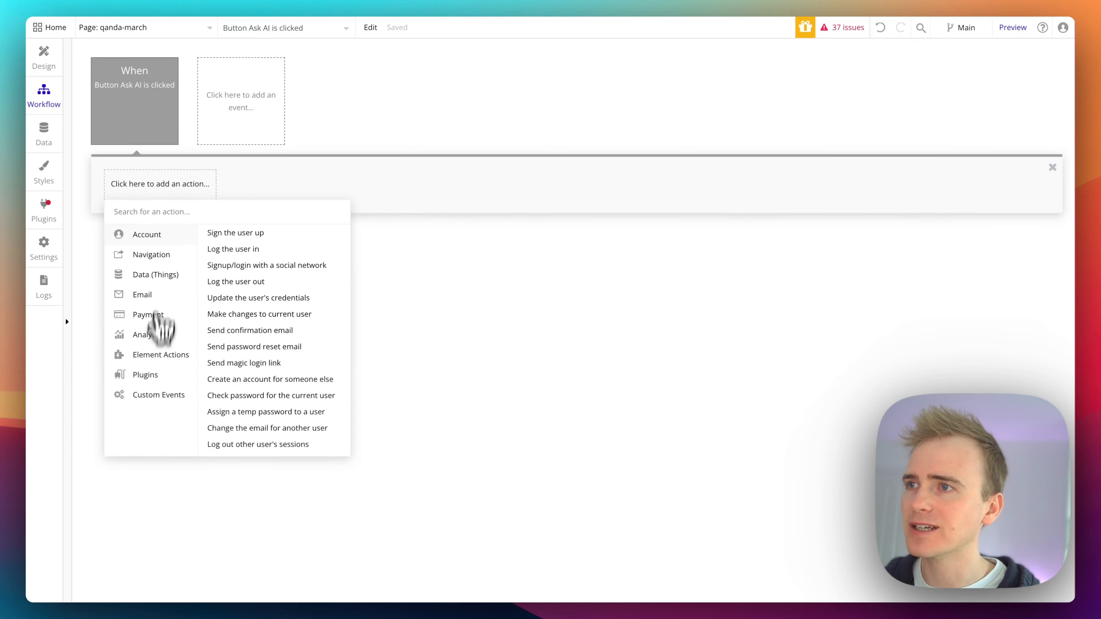
left_click(152, 376)
scroll(284, 381, "down", 6)
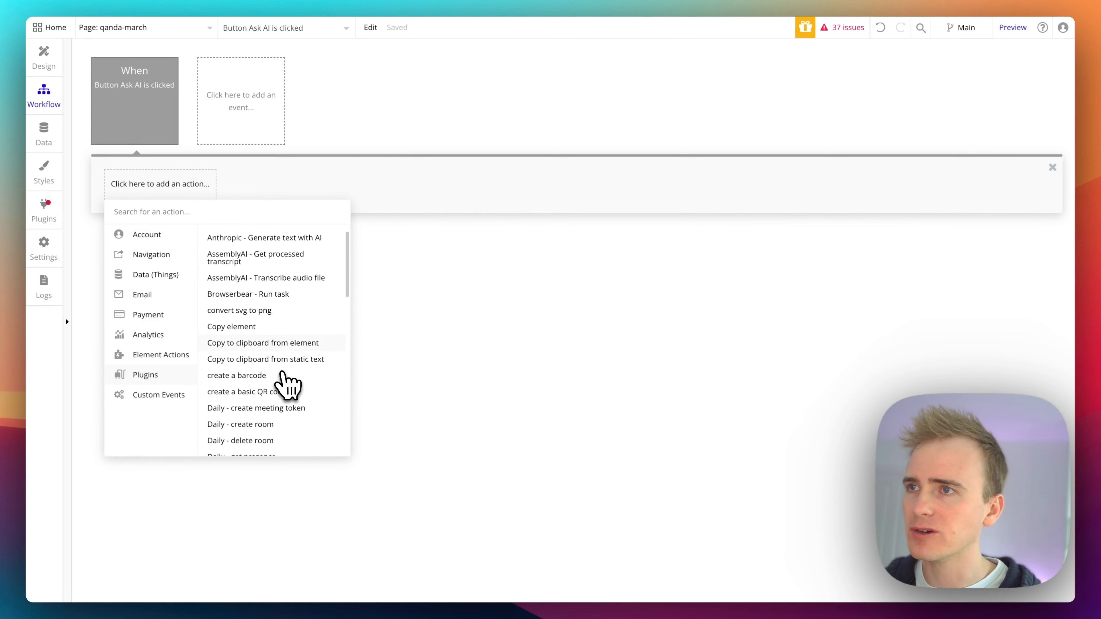
scroll(286, 377, "down", 5)
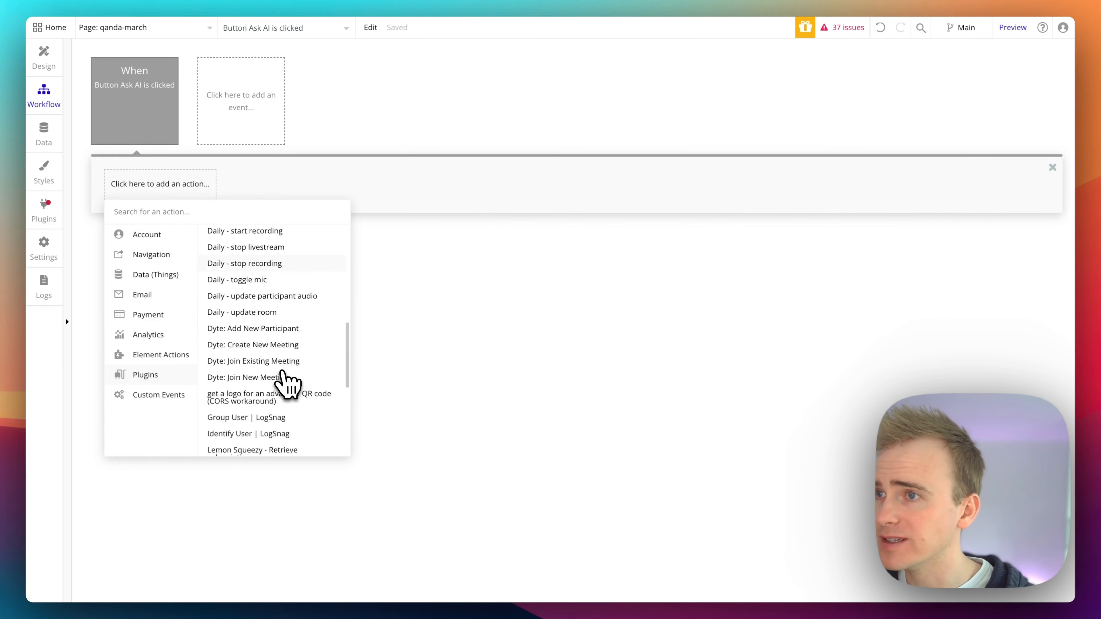
scroll(286, 372, "down", 4)
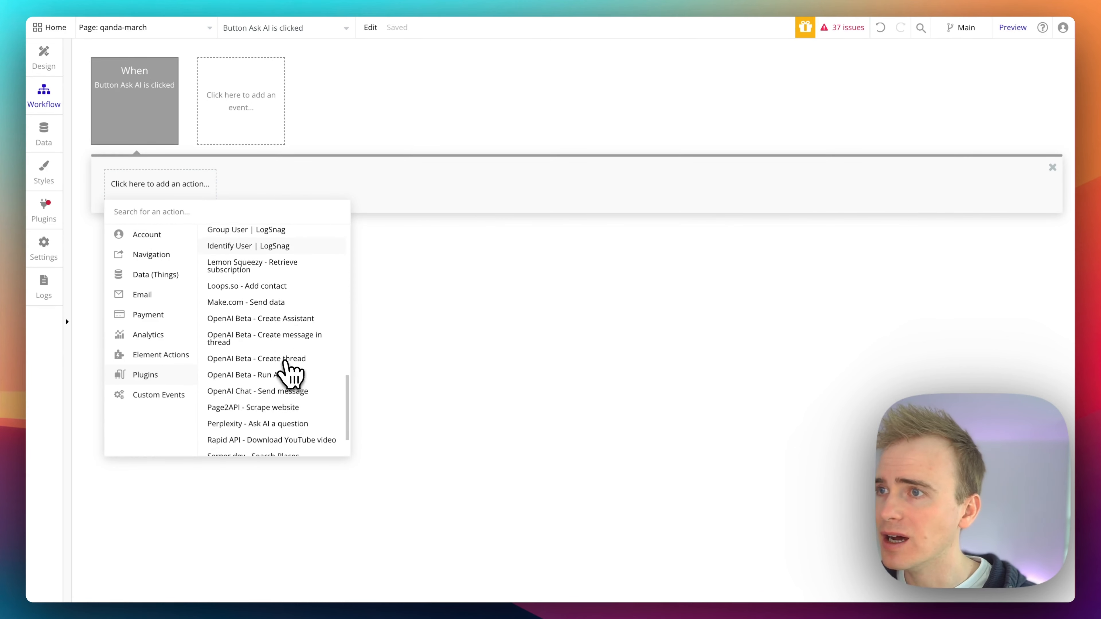
left_click(272, 420)
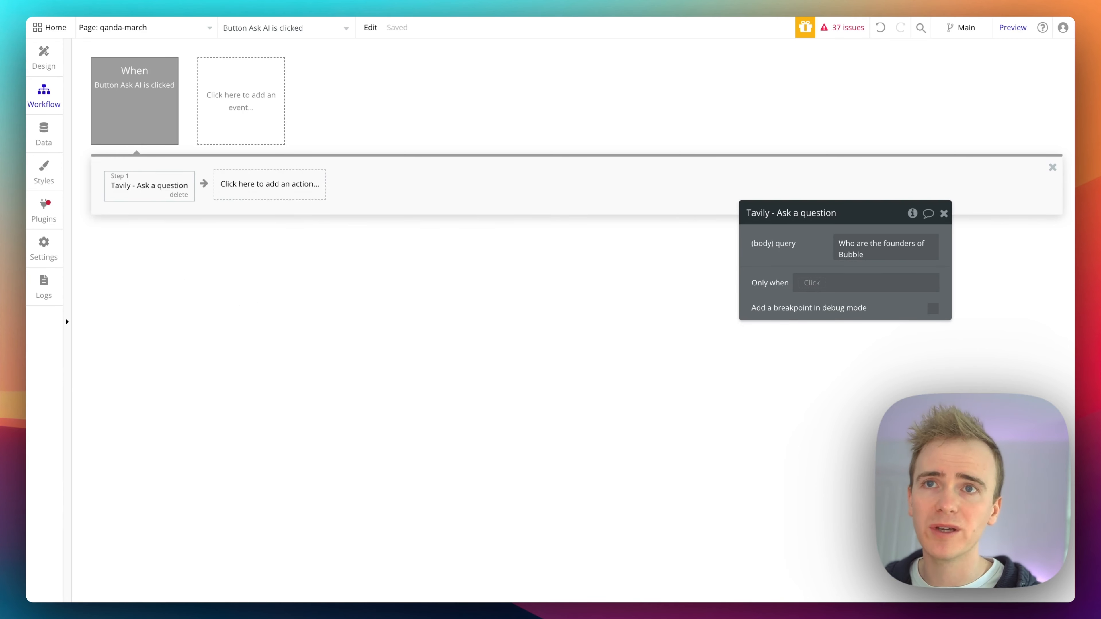
Step: Replace the action's sample query text with the dynamic value of the question multiline input
triple_click(919, 241)
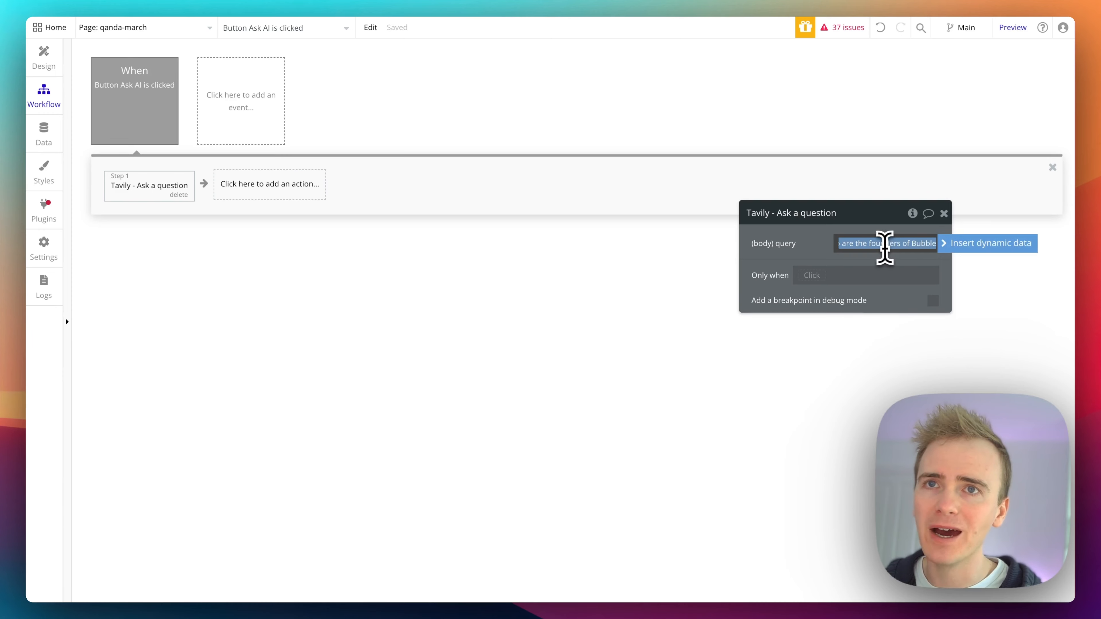
left_click(961, 245)
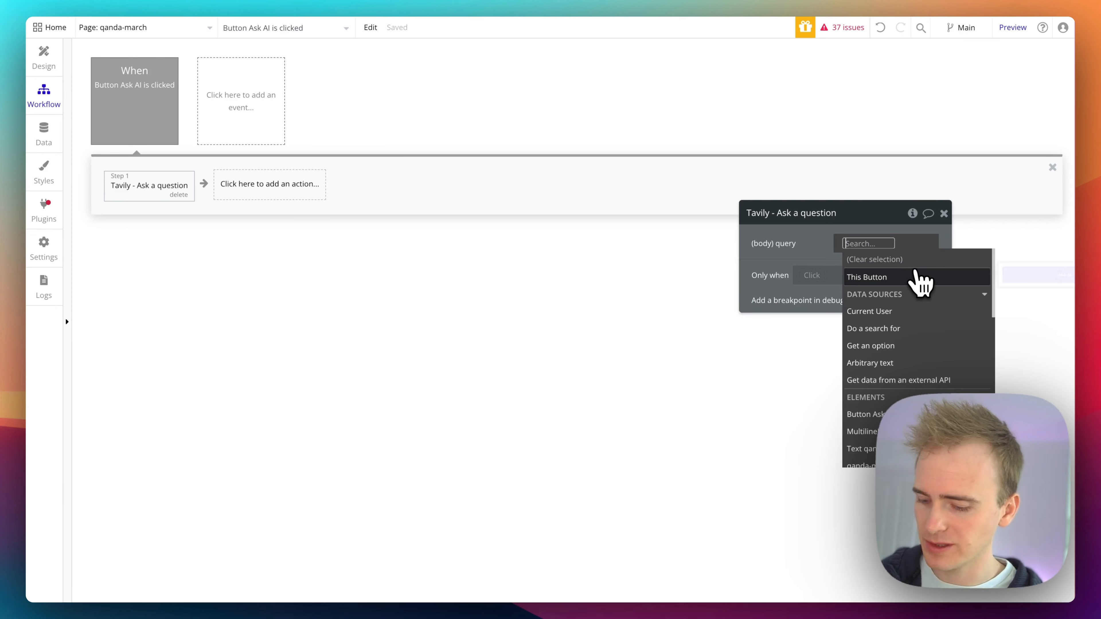
left_click(862, 431)
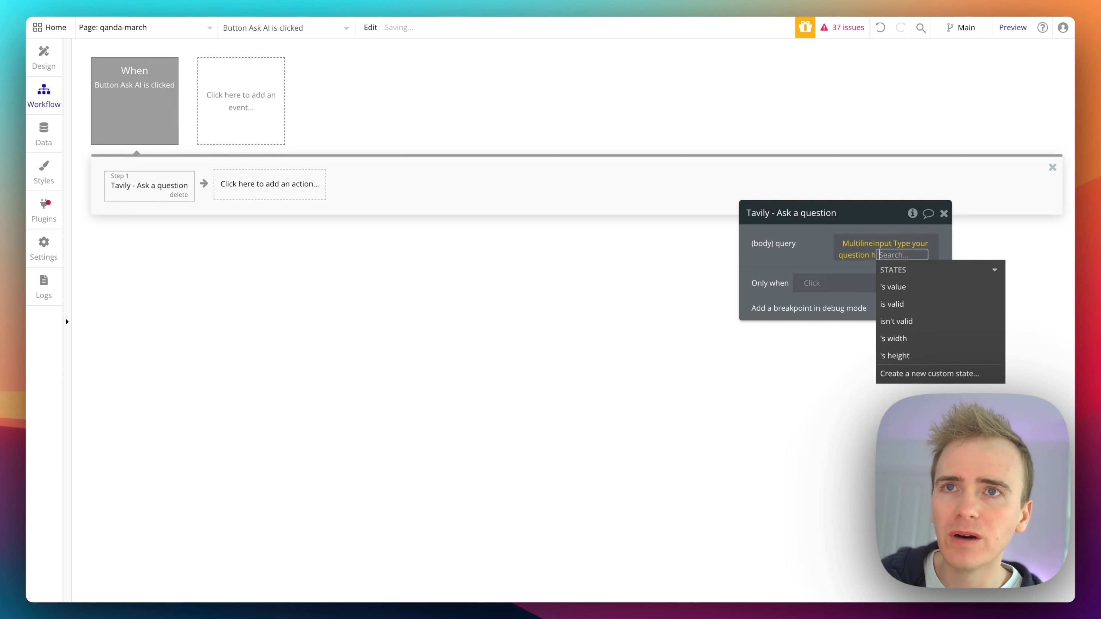
left_click(917, 286)
left_click(812, 267)
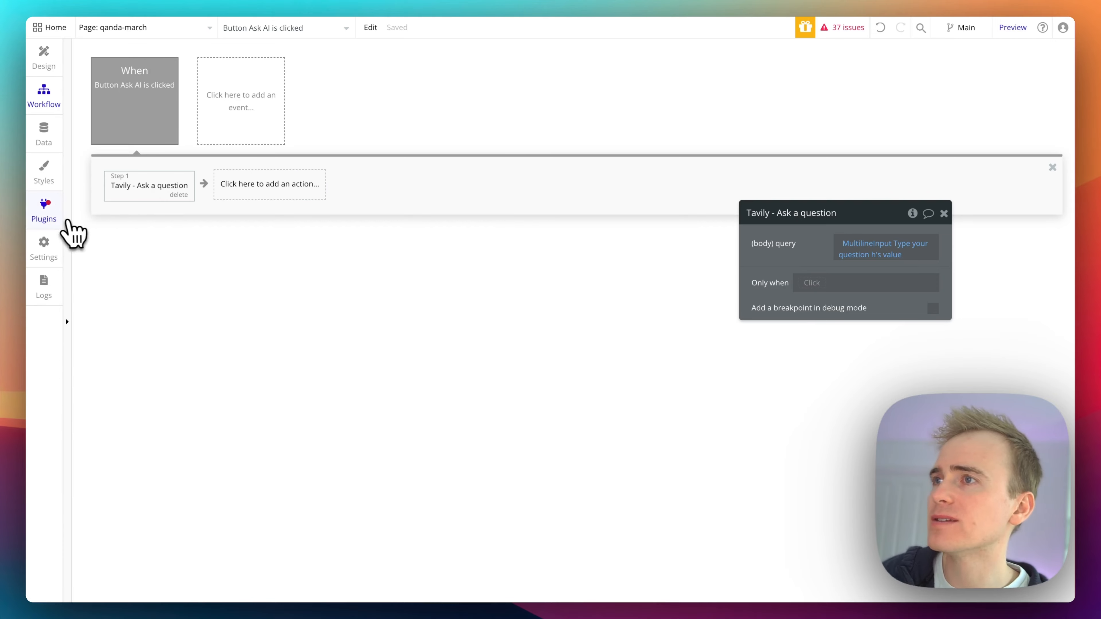
Step: Go back to the API Connector call and remove the quotation marks around <query> in the JSON body
left_click(48, 223)
left_click(620, 262)
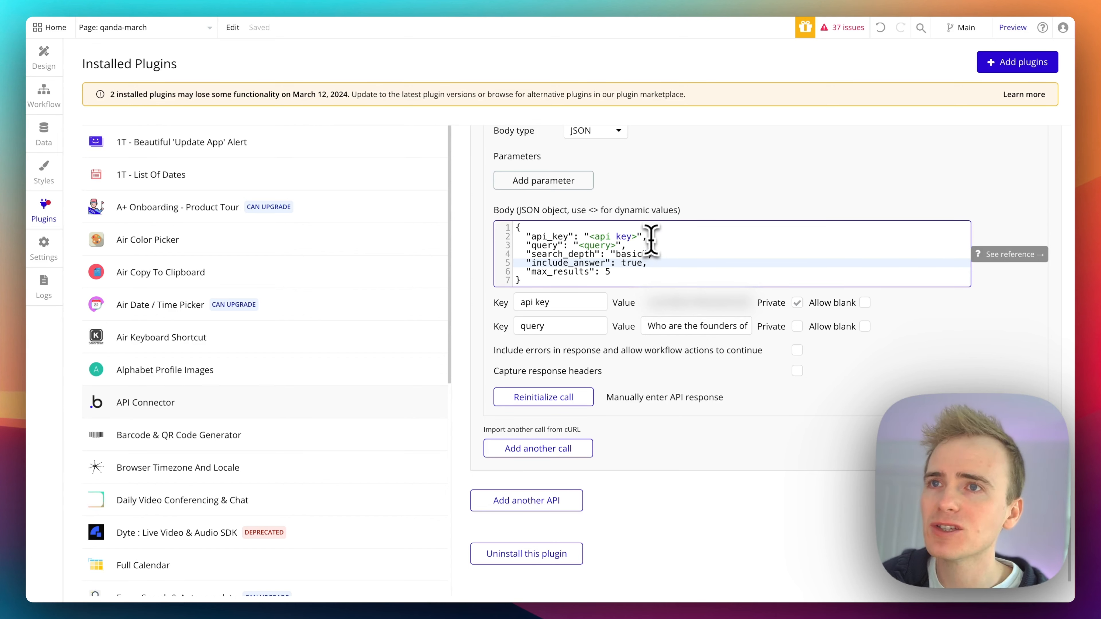
left_click(637, 245)
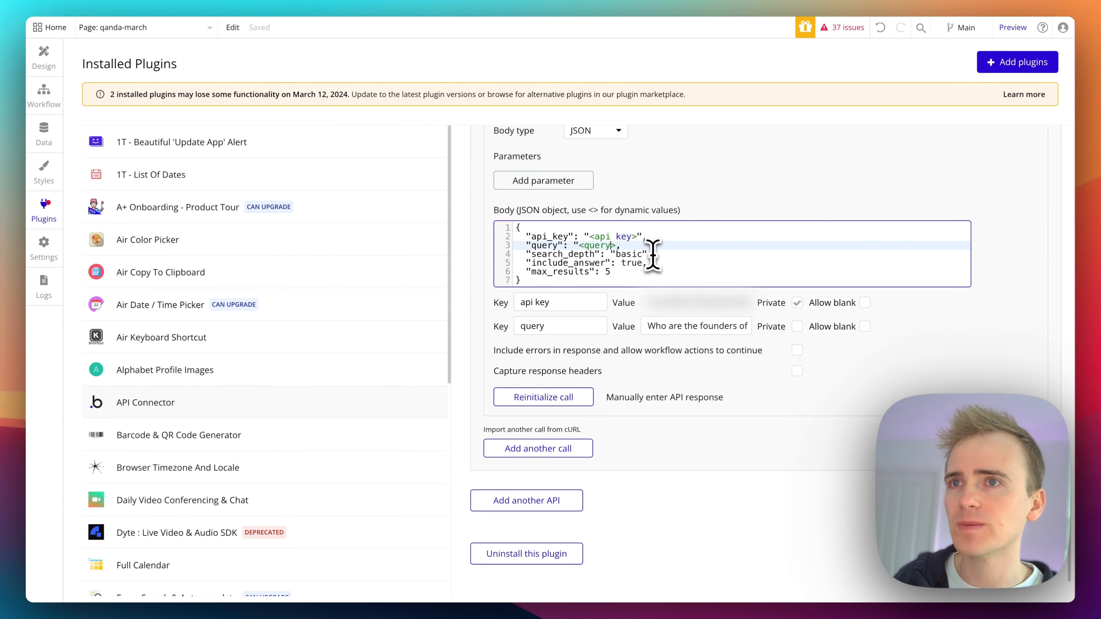
key("Left")
key("Left")
key("Left")
key("BackSpace")
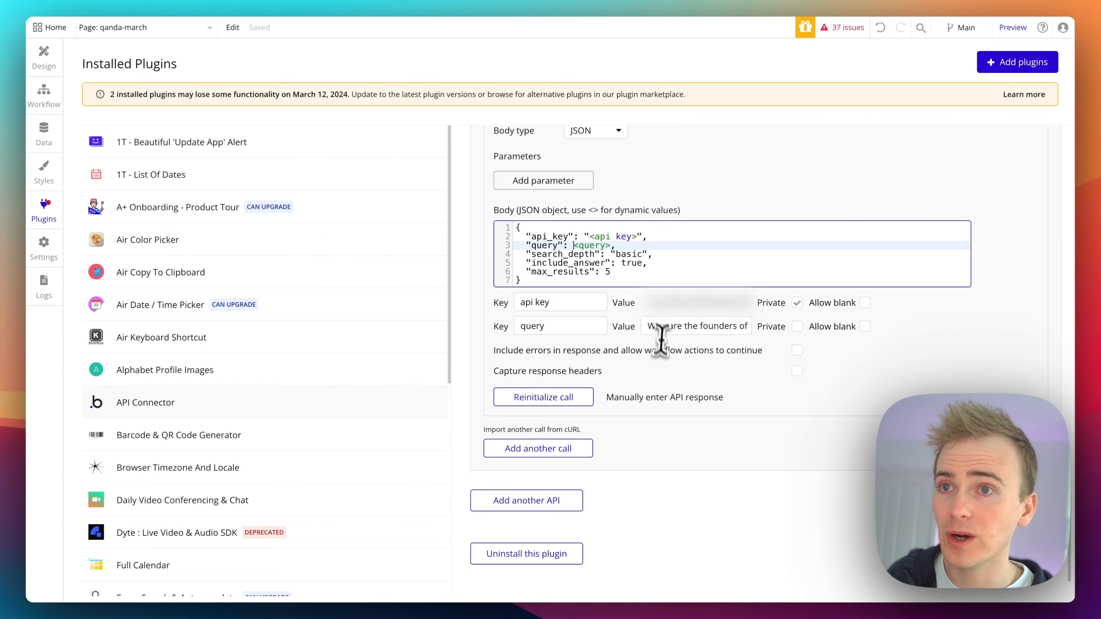
Step: Enclose the query parameter's test value in double quotes, as "Who are the founders of Bubble"
left_click(652, 334)
left_click(651, 327)
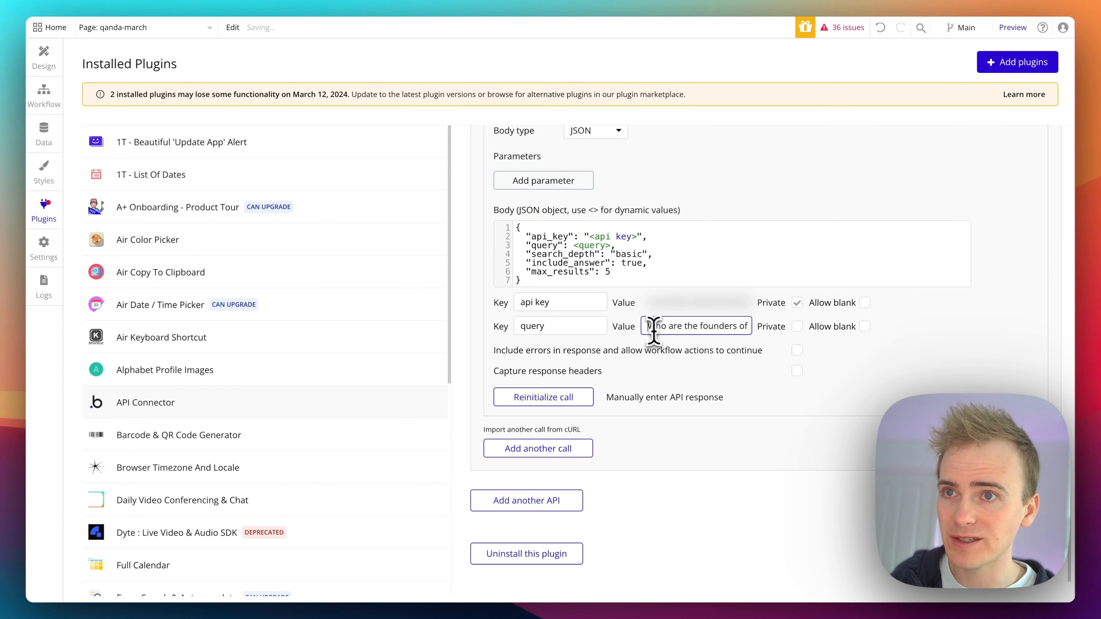
type("Bubble\"")
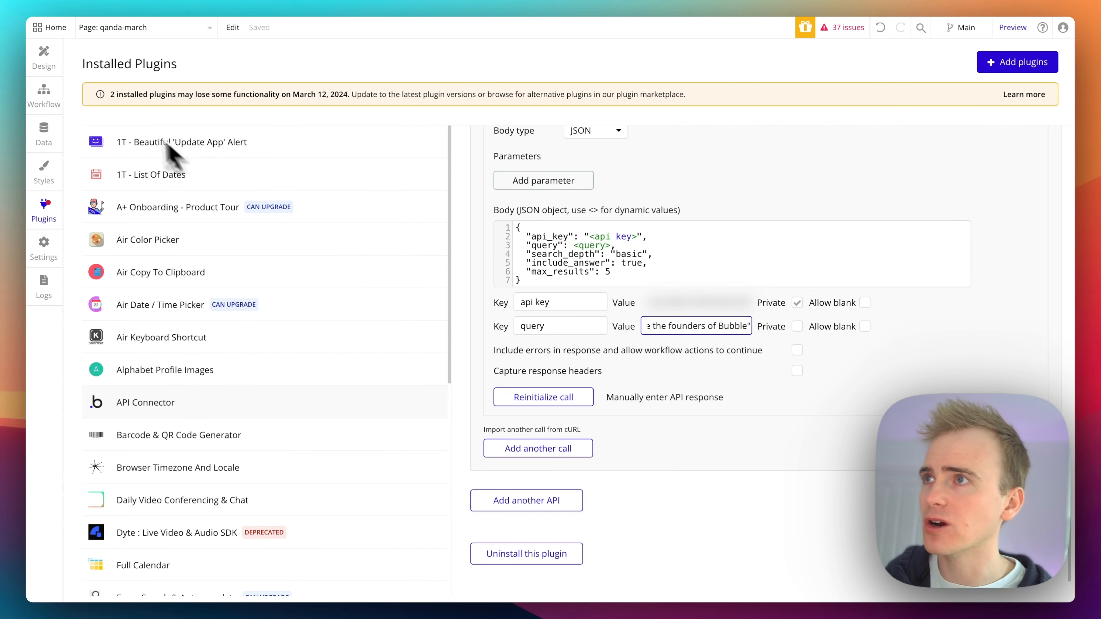
Step: Return to the Ask AI button's workflow and append the :formatted as JSON-safe operator to the Tavily action's query value
left_click(36, 101)
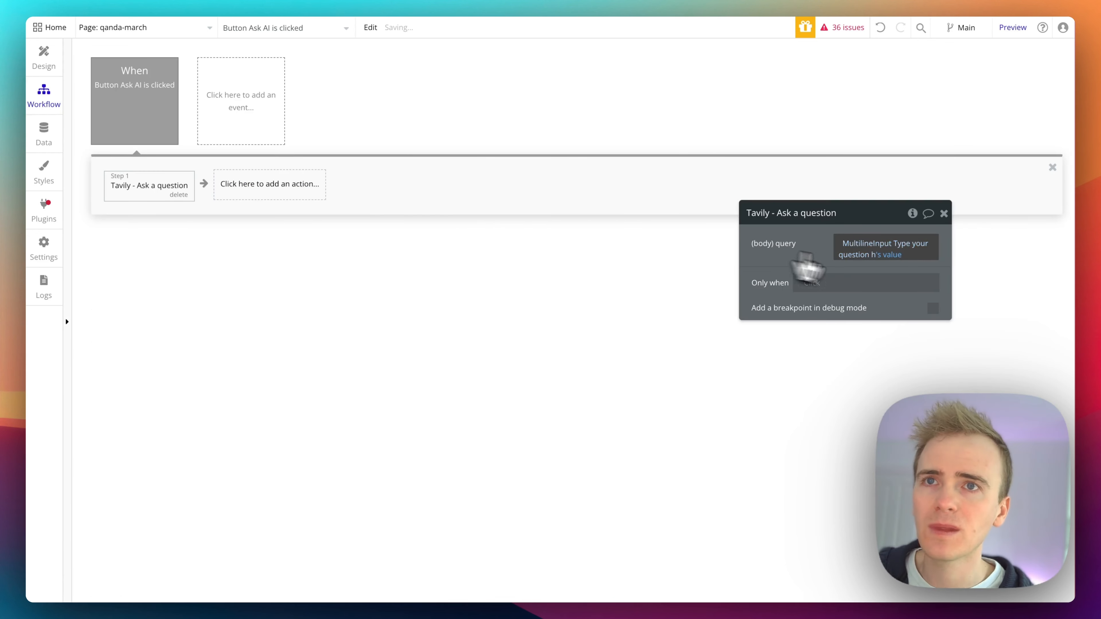
left_click(892, 254)
left_click(851, 265)
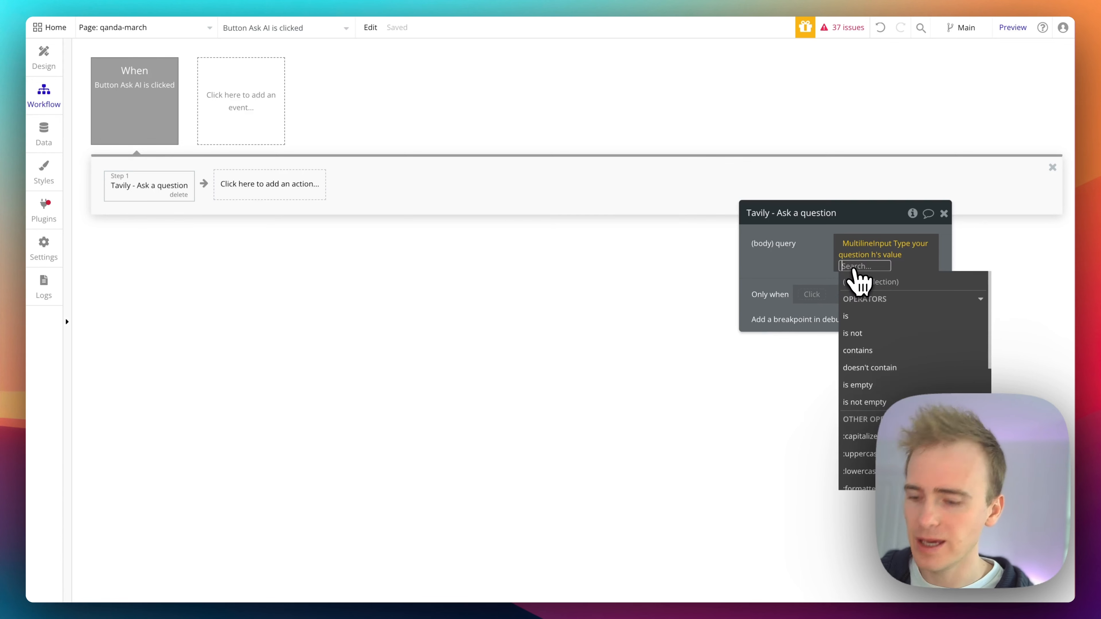
type("jds")
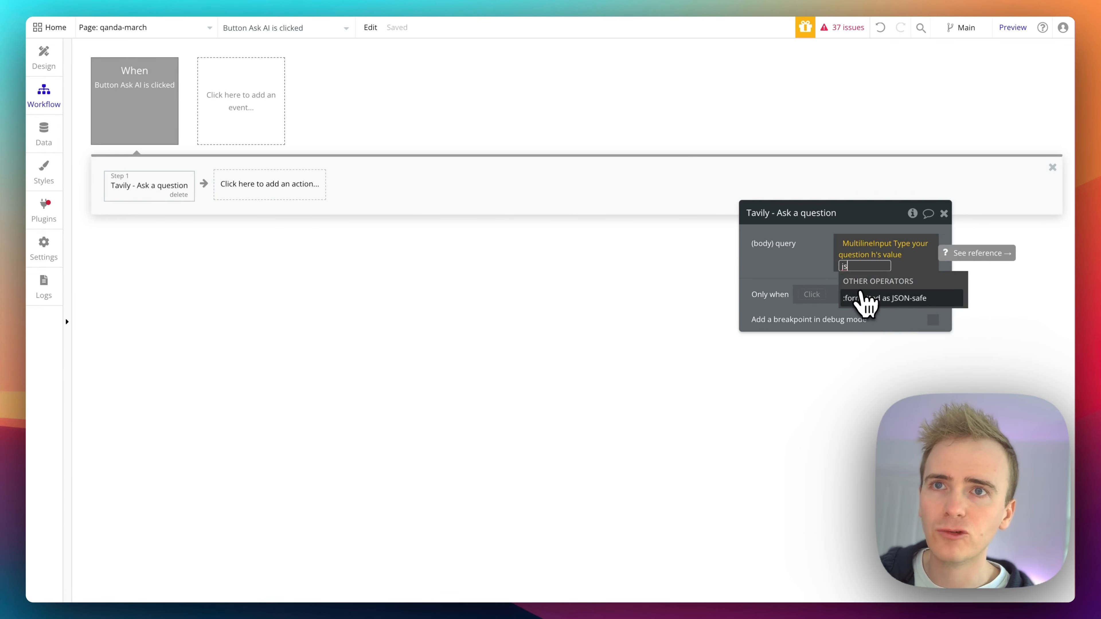
left_click(866, 306)
left_click(768, 264)
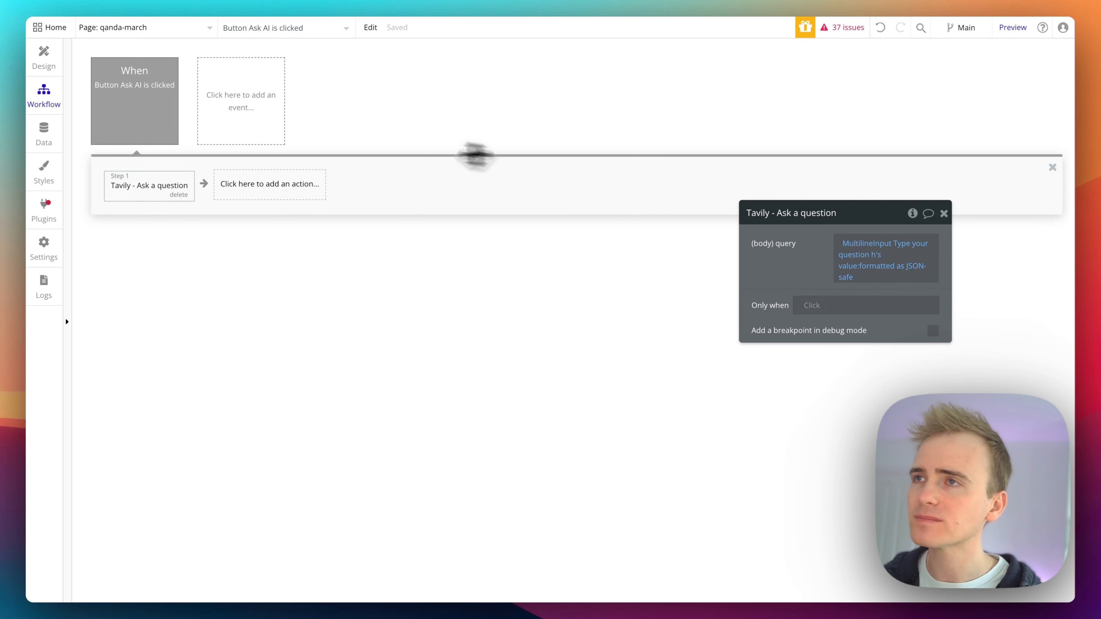
Step: Add a Set state action after the Tavily step, targeting the qanda-march page's Answer custom state
left_click(256, 190)
type("s")
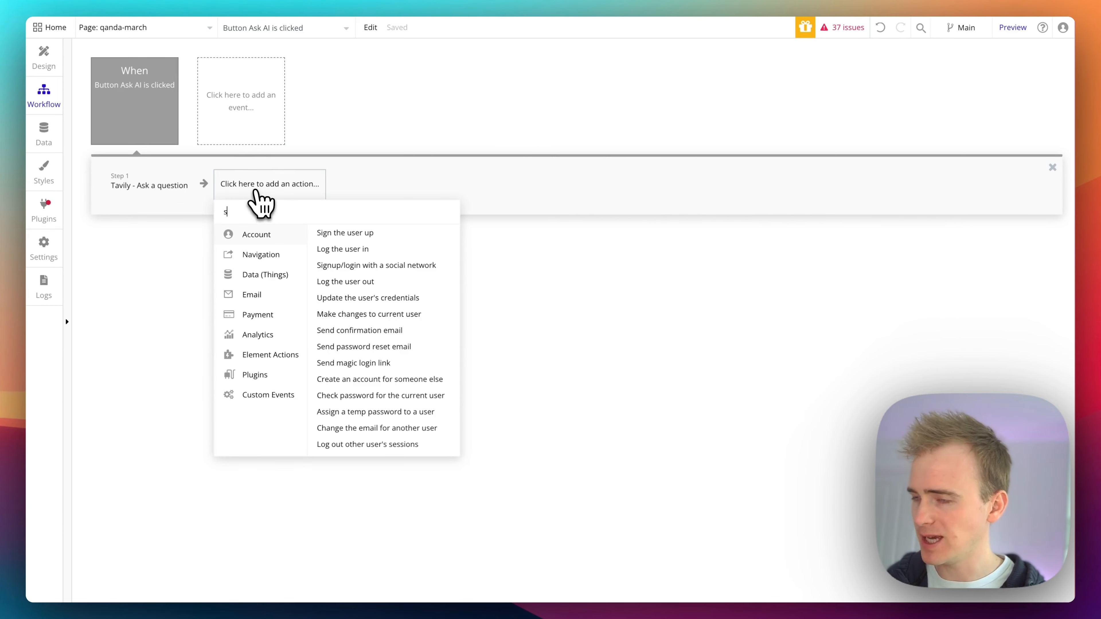
type("et state")
left_click(265, 232)
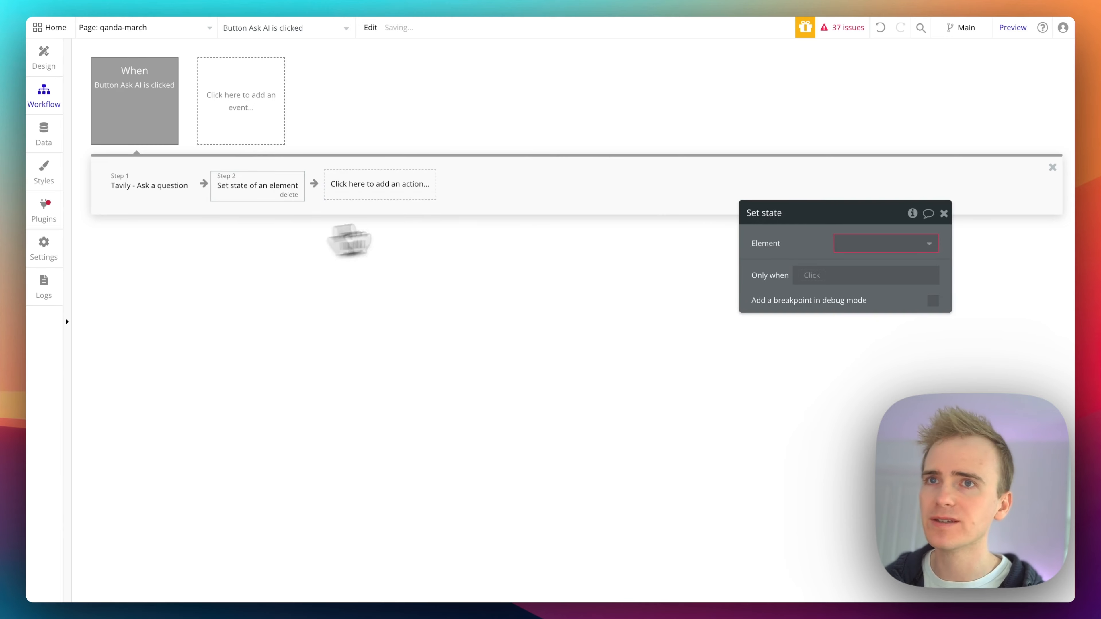
left_click(871, 243)
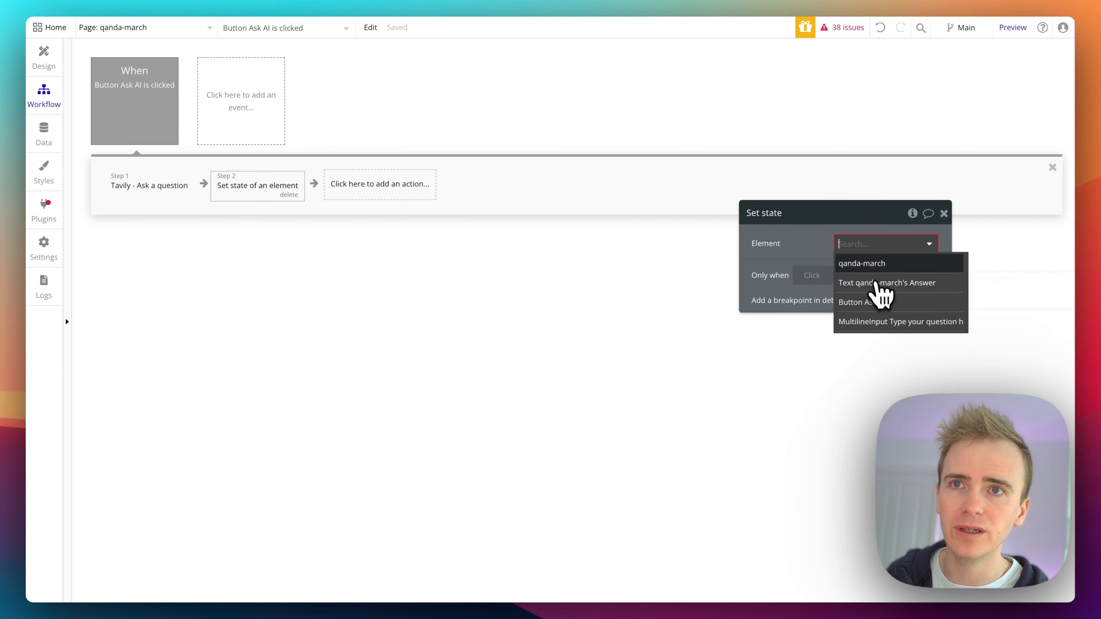
left_click(872, 264)
left_click(873, 271)
left_click(866, 288)
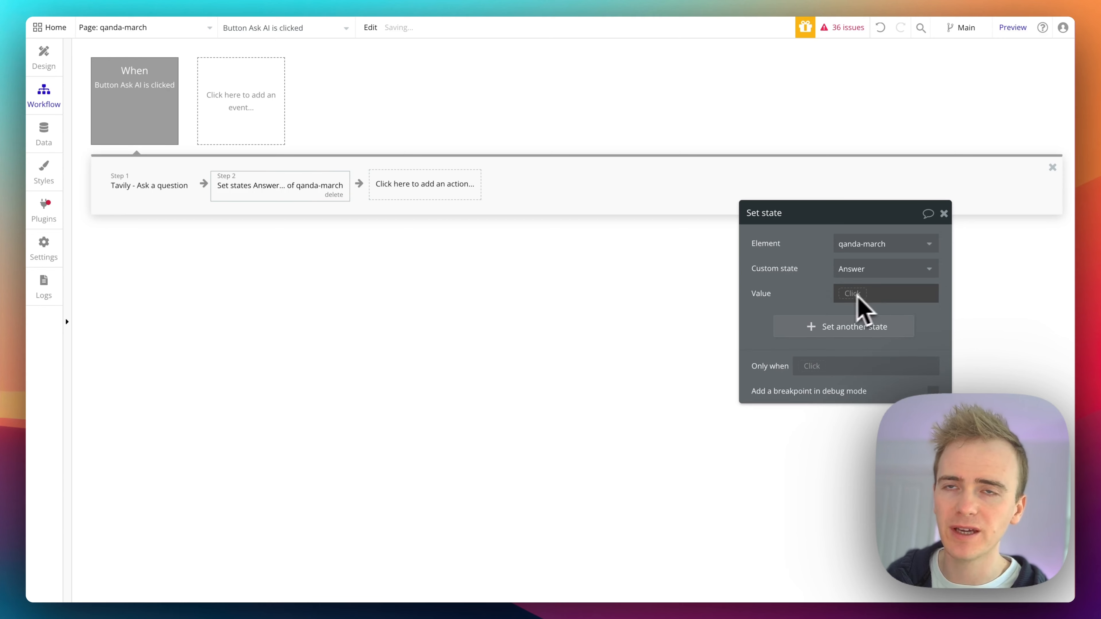
Step: Set the Answer state's value to Result of step 1 (Tavily - Ask a question)'s answer
left_click(852, 293)
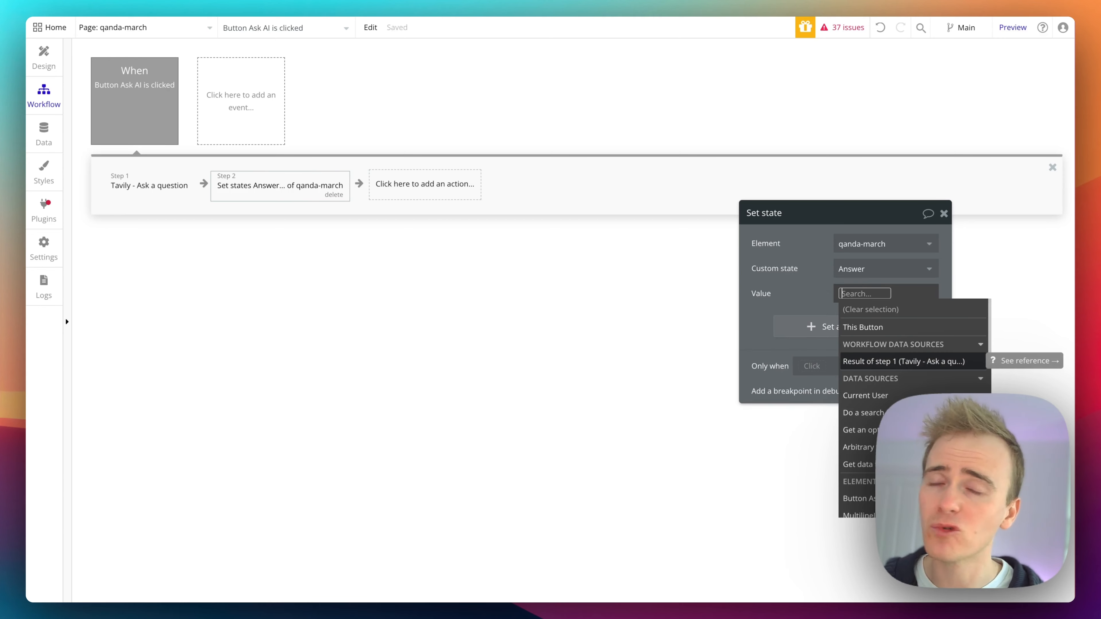
left_click(904, 361)
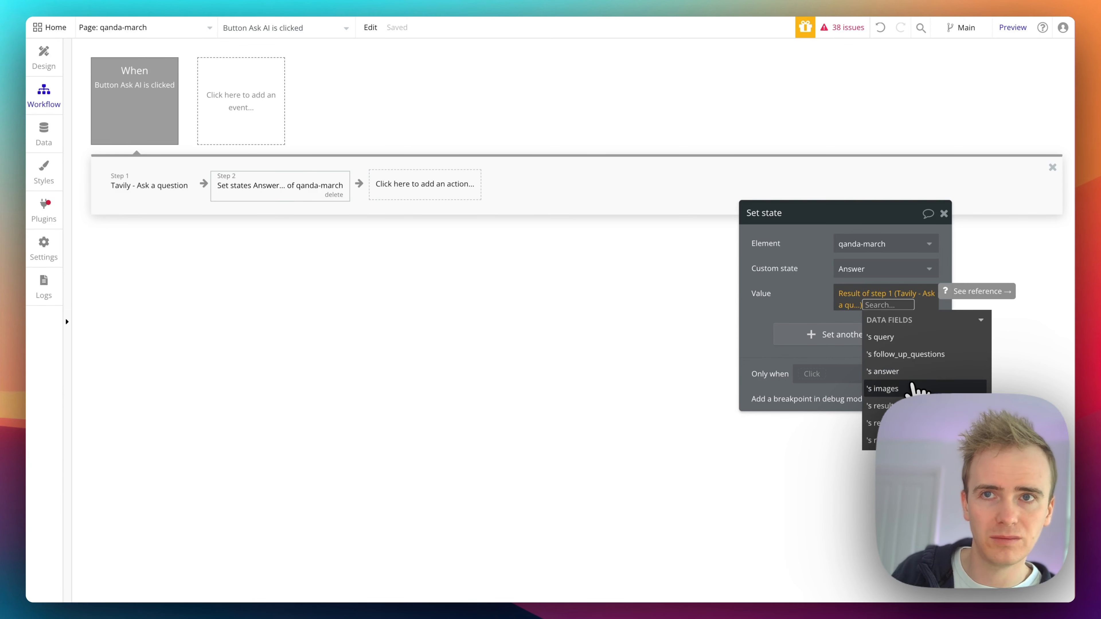
left_click(892, 372)
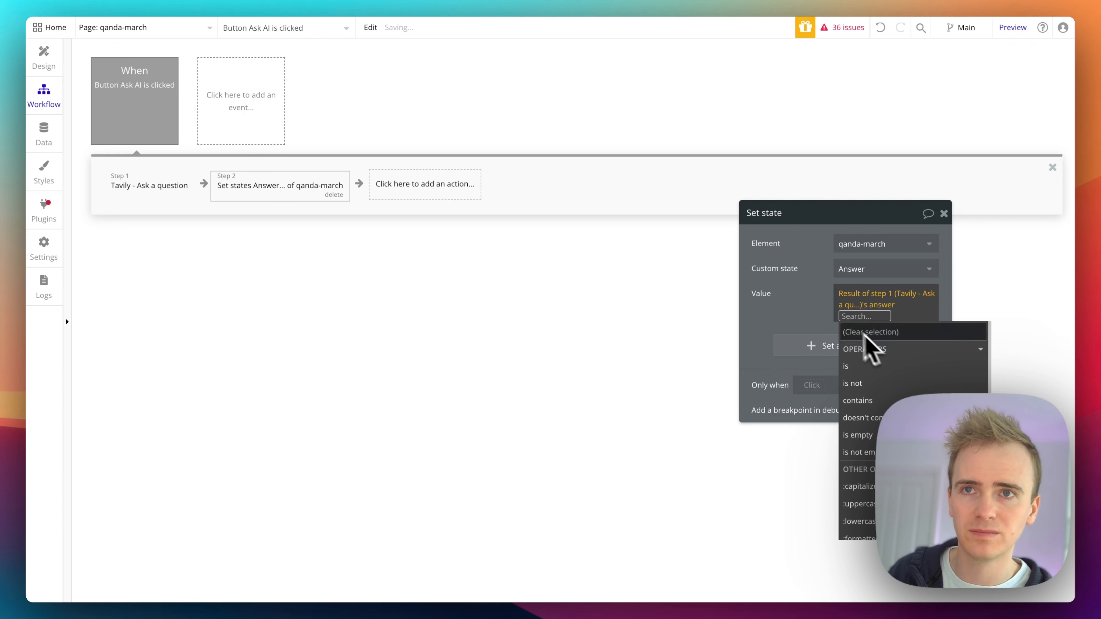
Step: Try the title of the first item in step 1's results as the Answer state's value
left_click(886, 307)
left_click(887, 307)
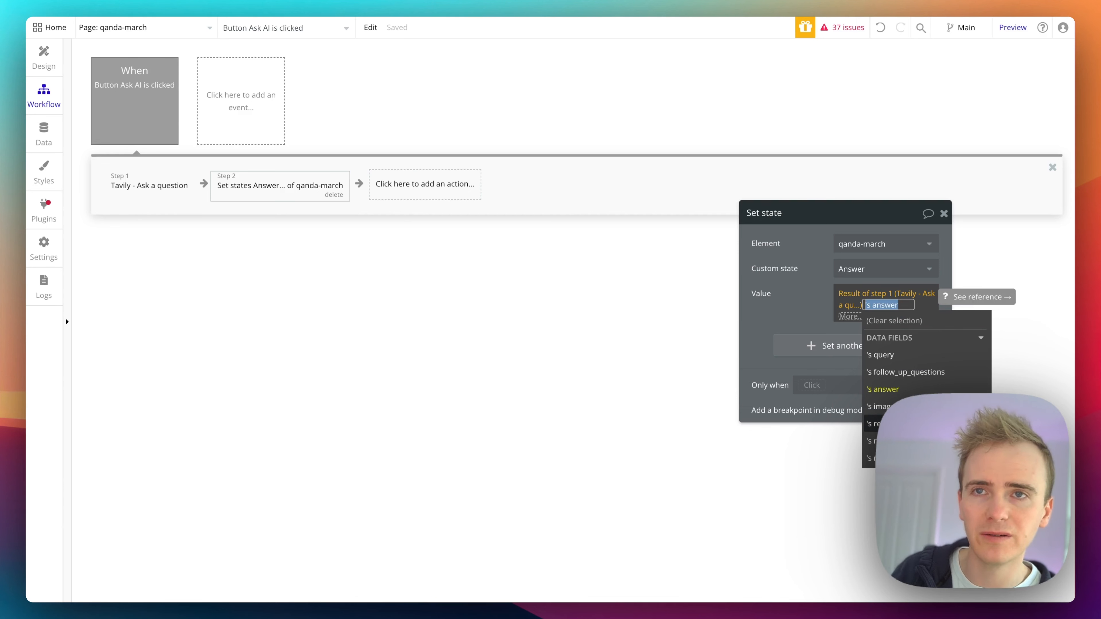
left_click(879, 423)
left_click(871, 417)
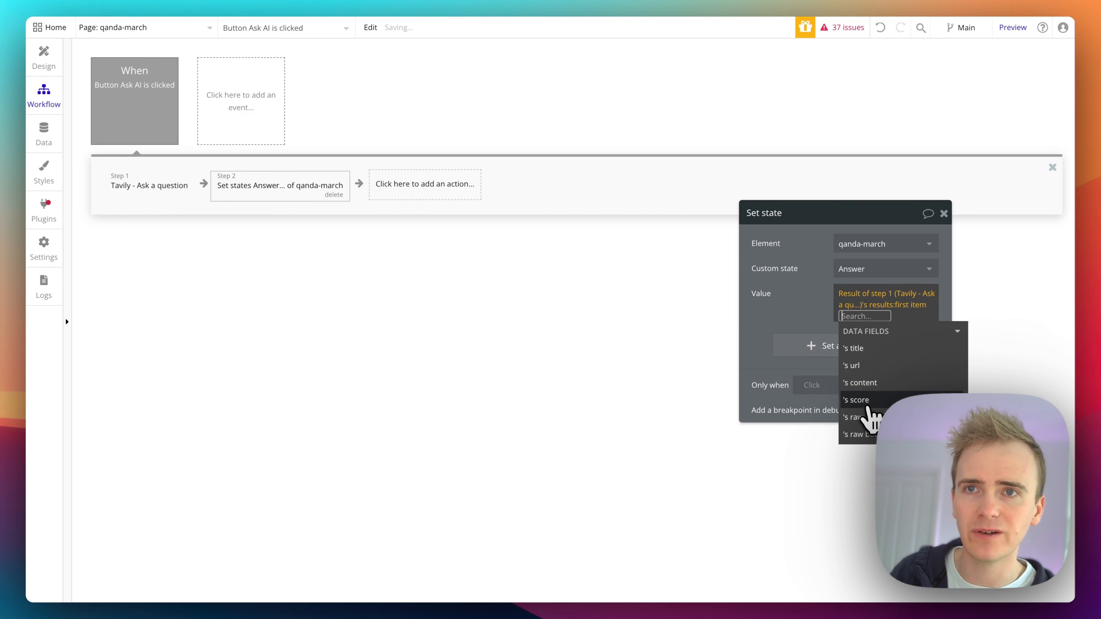
left_click(876, 350)
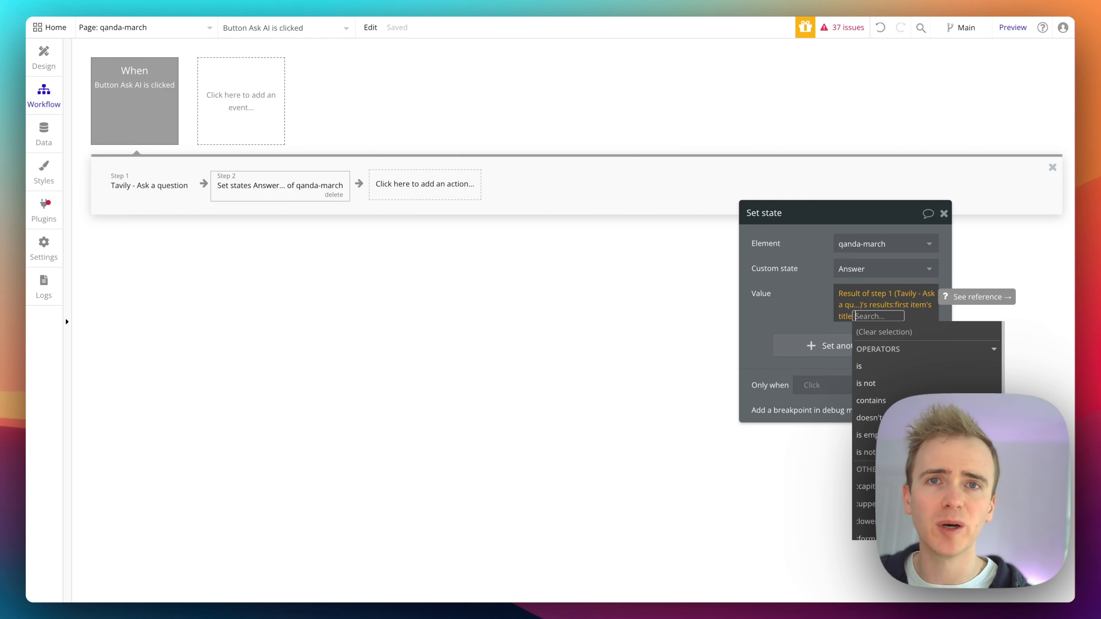
Step: Remove the results:first item's title expression and set the value back to step 1's answer field
key("BackSpace")
key("BackSpace")
key("BackSpace")
key("BackSpace")
key("BackSpace")
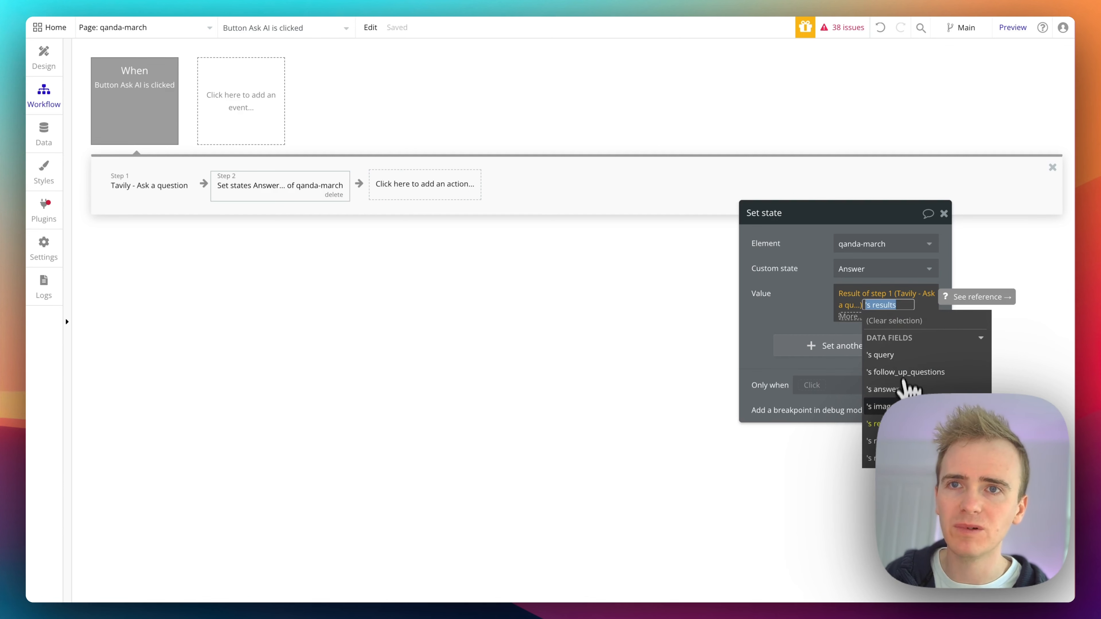
left_click(895, 390)
left_click(795, 311)
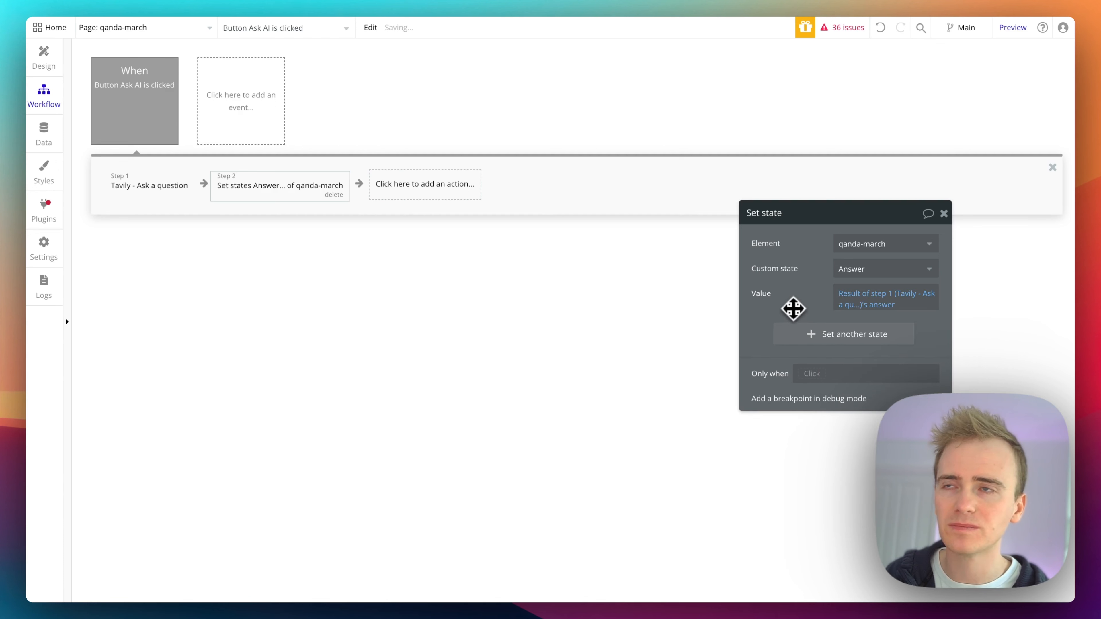
Step: Preview the page and ask the AI "Who is the founder of Bubble.io"
left_click(1017, 30)
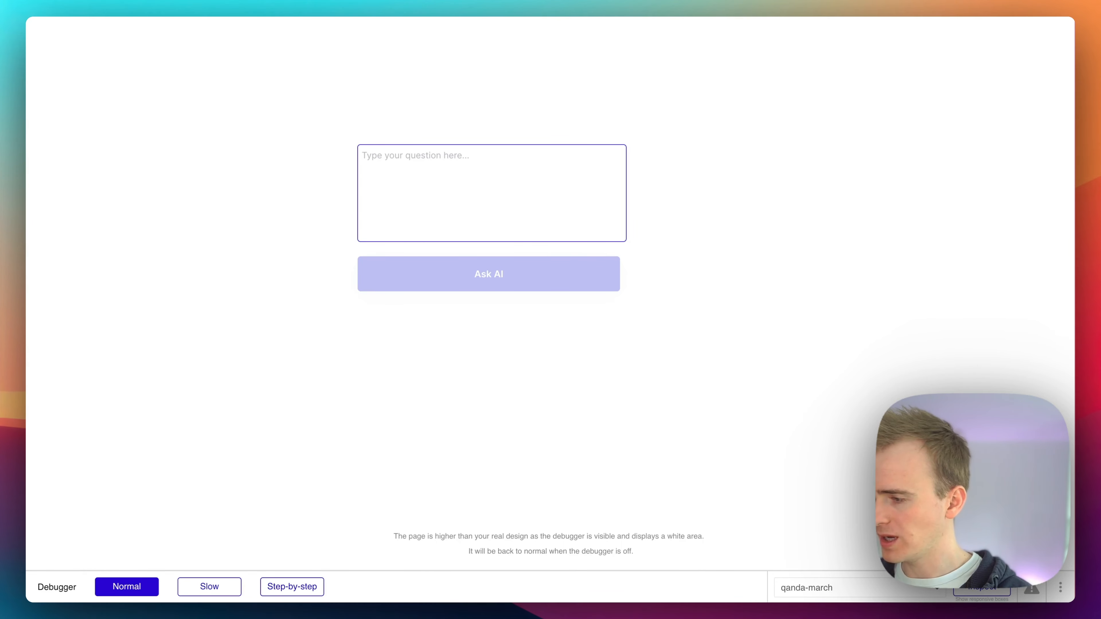
type("Who is the founder of Bubble.io")
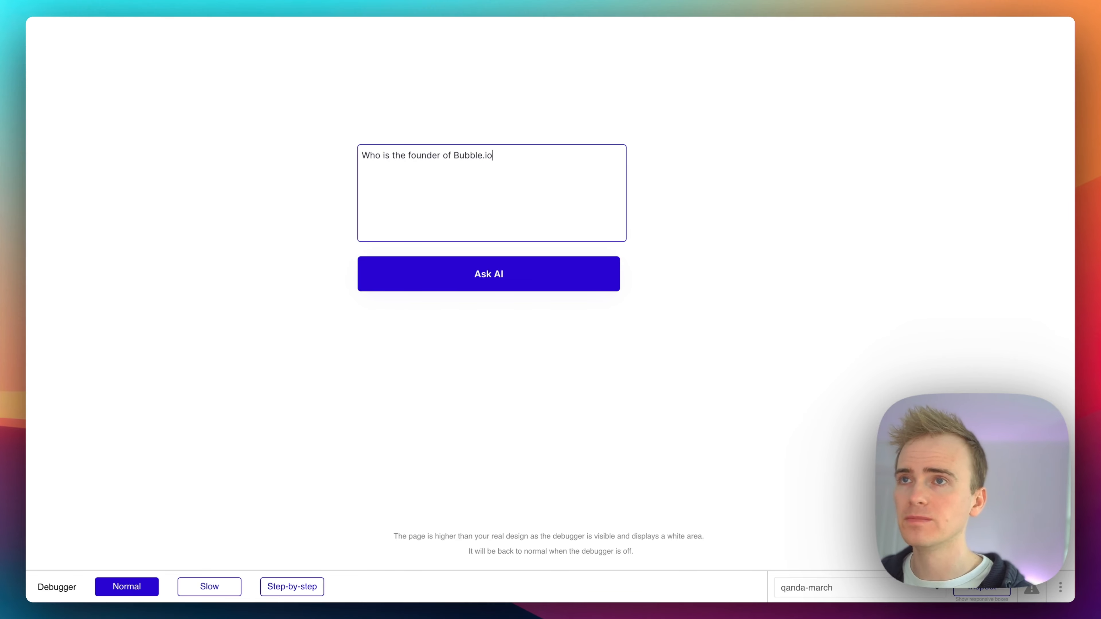
left_click(555, 283)
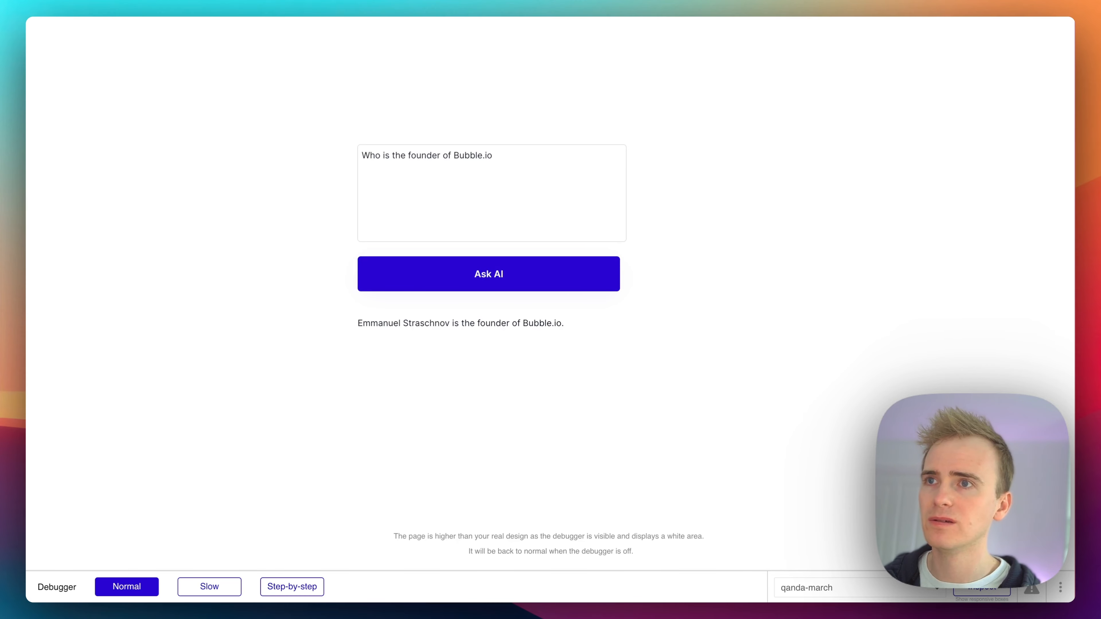
Step: Change "founder" to "founders" in the question and submit it to the AI again
left_click(570, 156)
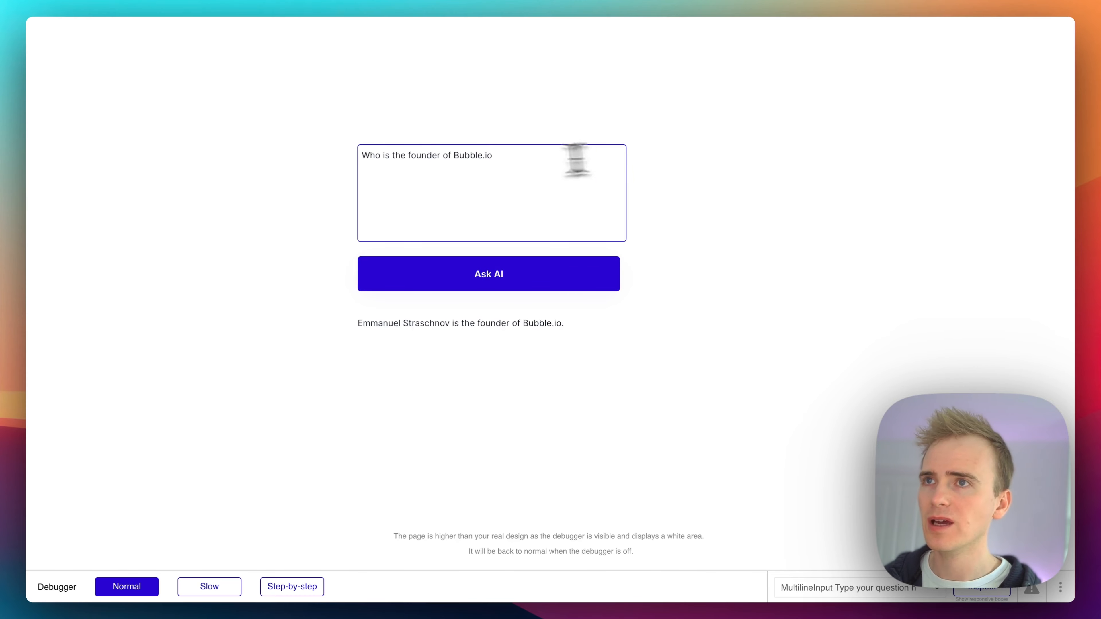
left_click(441, 156)
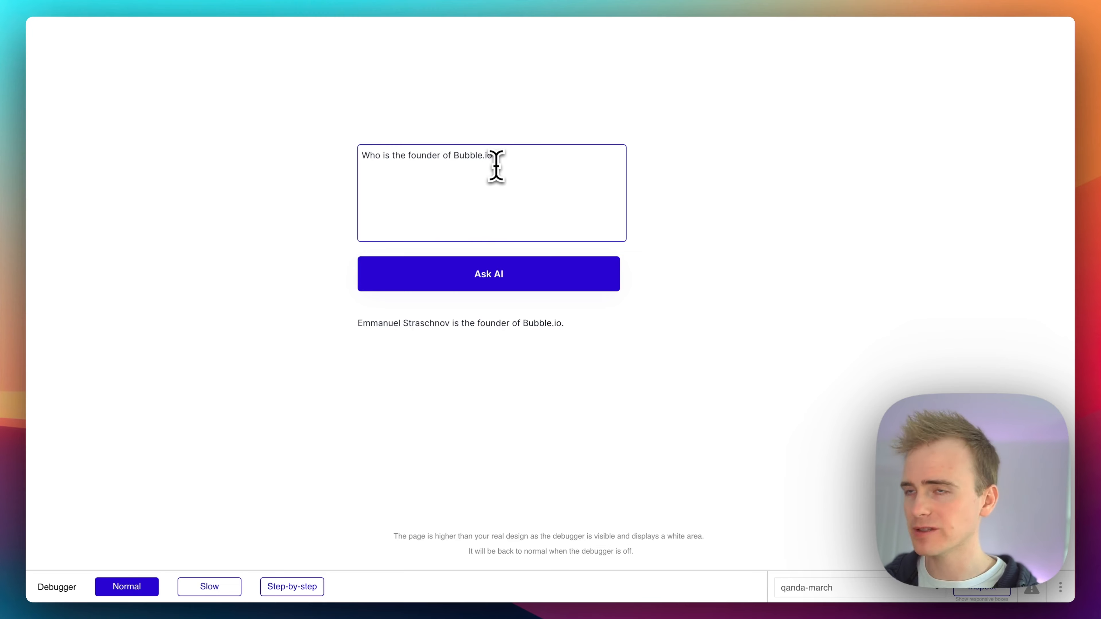
type("s")
left_click(528, 284)
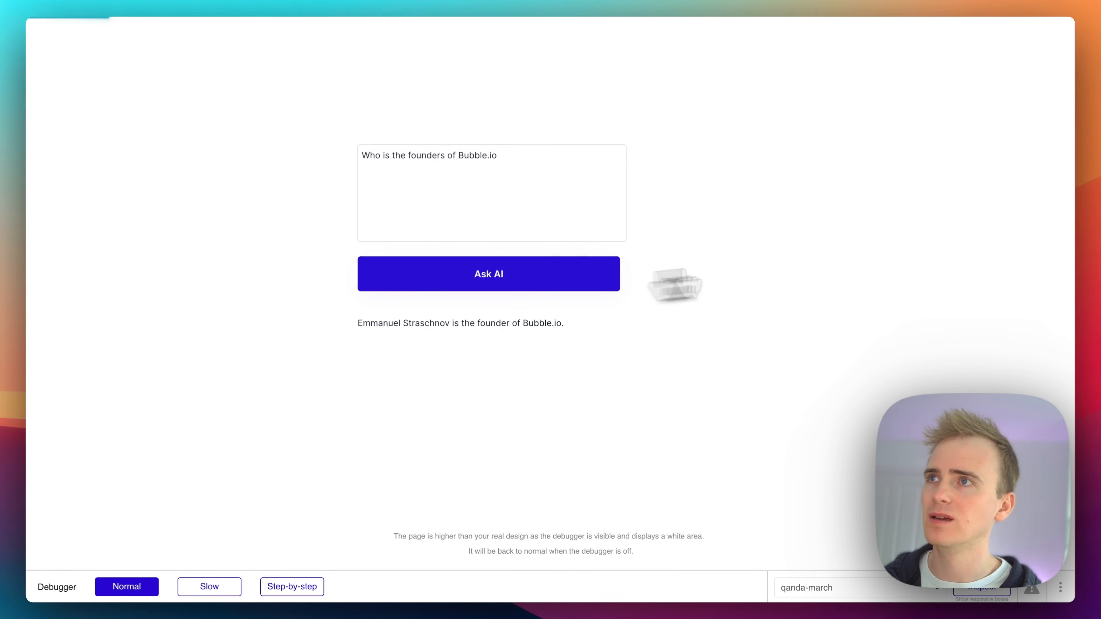